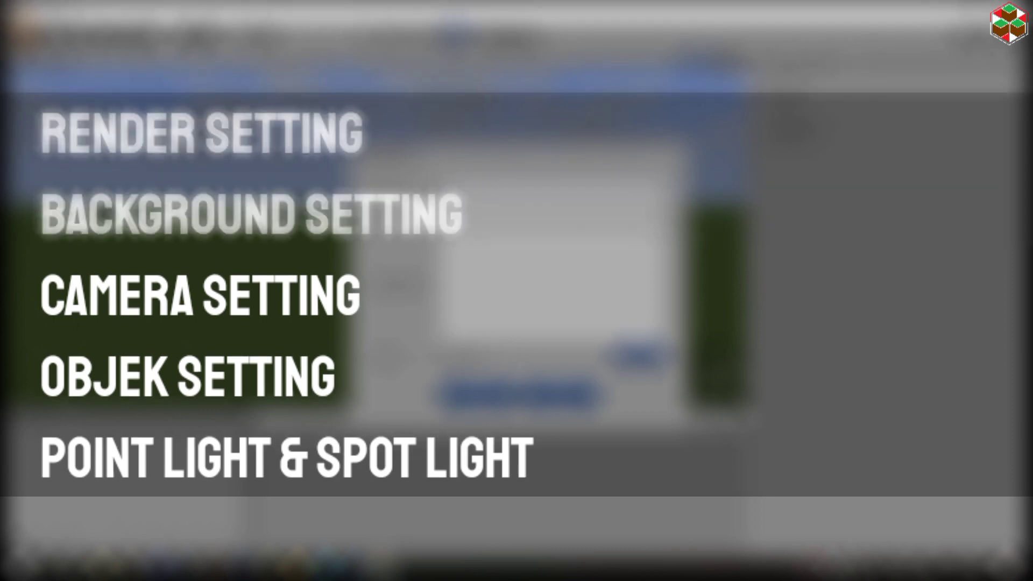
pyautogui.write('t')
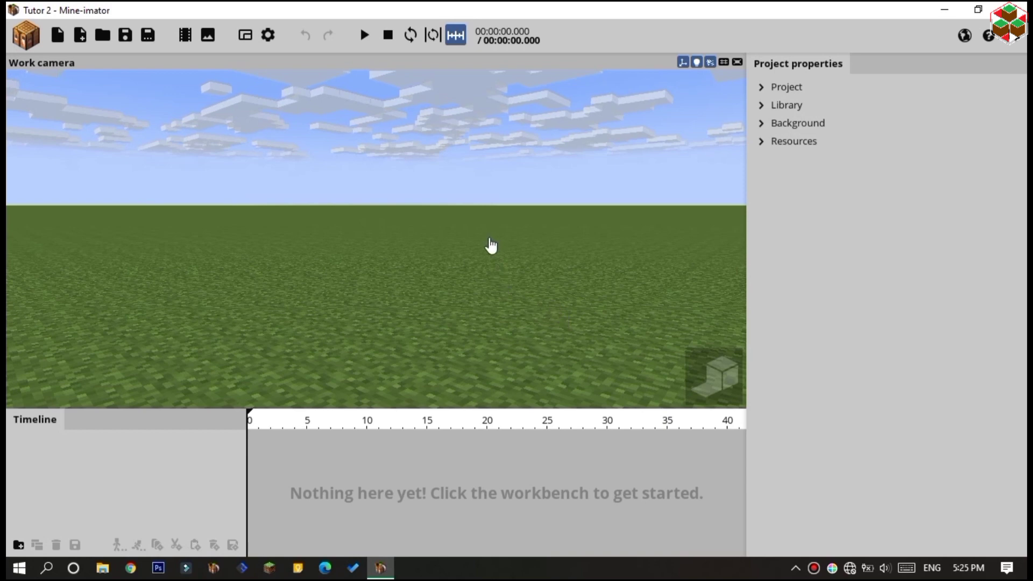
# Create a camera object in the scene from the workbench
pyautogui.click(22, 43)
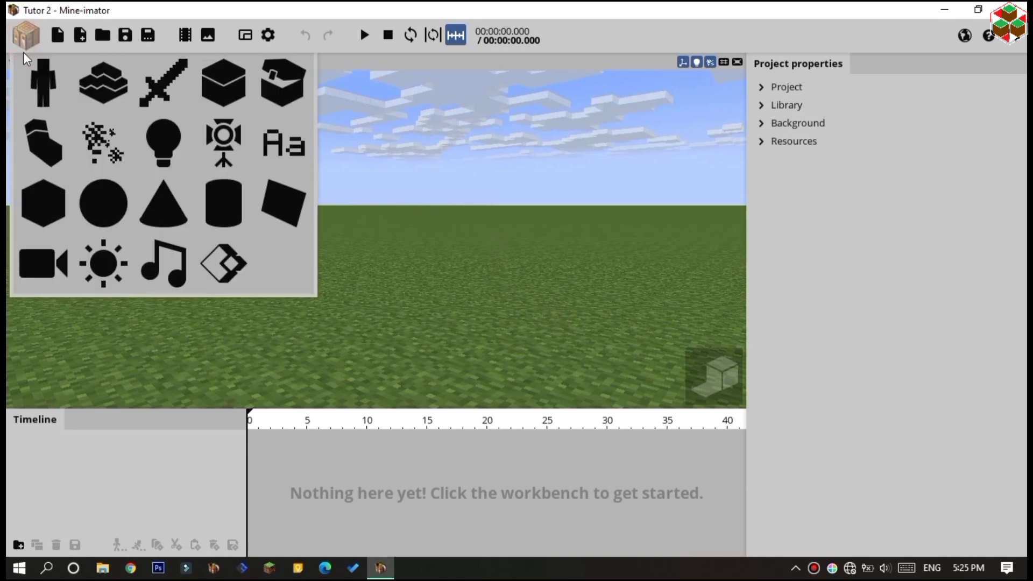
pyautogui.click(37, 274)
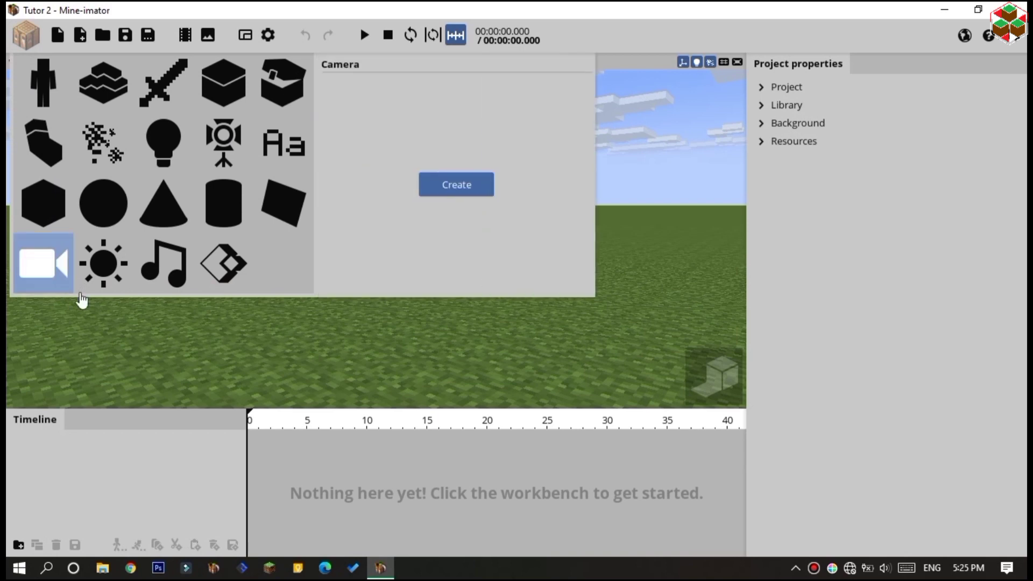
pyautogui.click(452, 192)
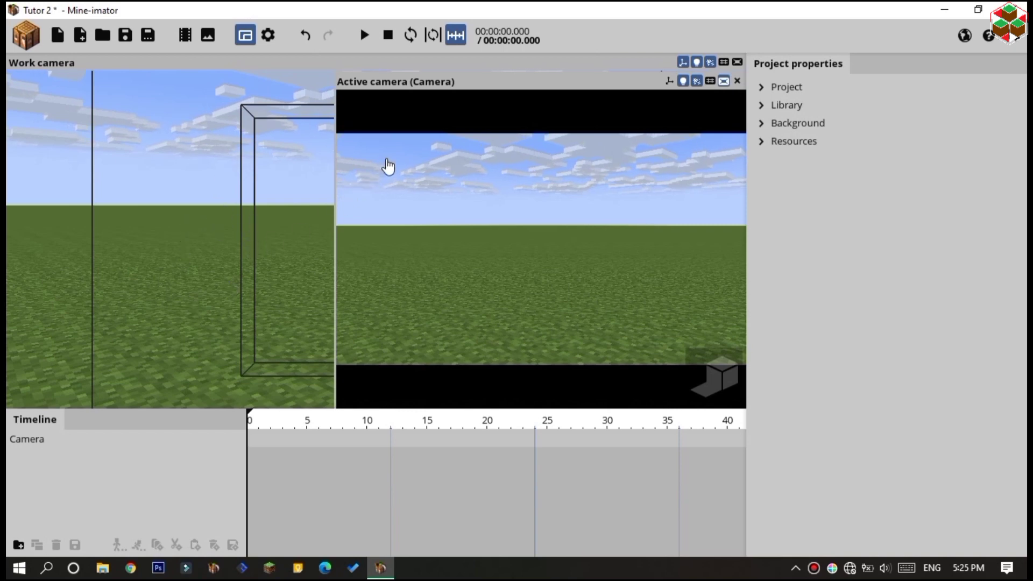
# Toggle the active camera preview off and on, leaving it shown, and shrink it to uncover the work camera view
pyautogui.click(246, 36)
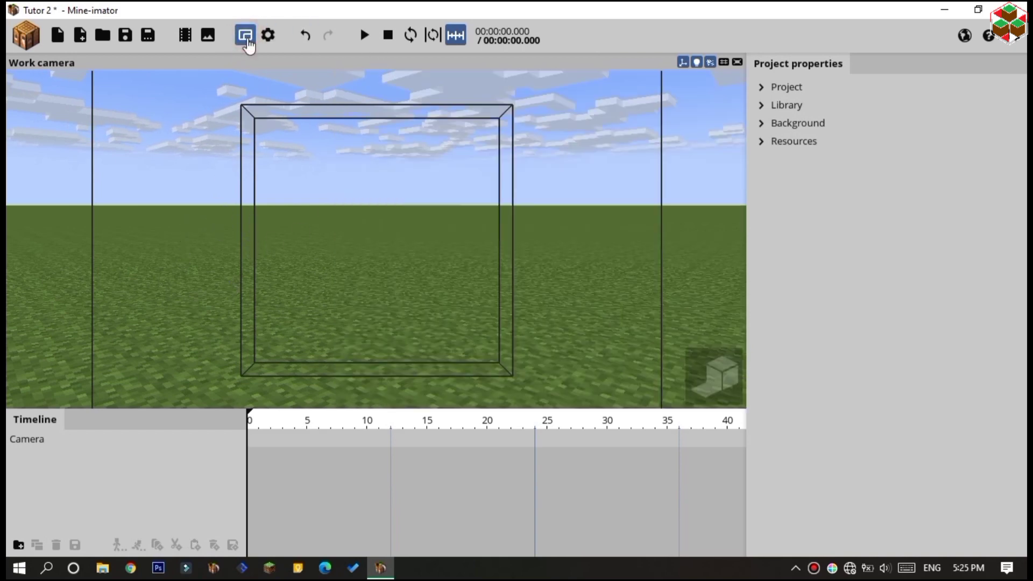
pyautogui.click(246, 35)
pyautogui.click(246, 36)
pyautogui.click(246, 35)
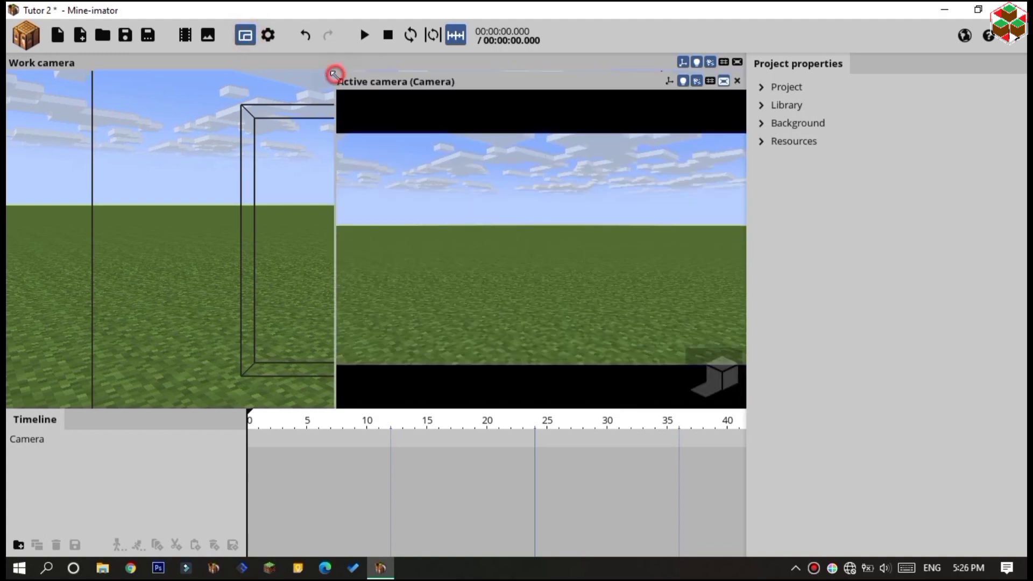
pyautogui.moveTo(333, 74); pyautogui.dragTo(500, 255)
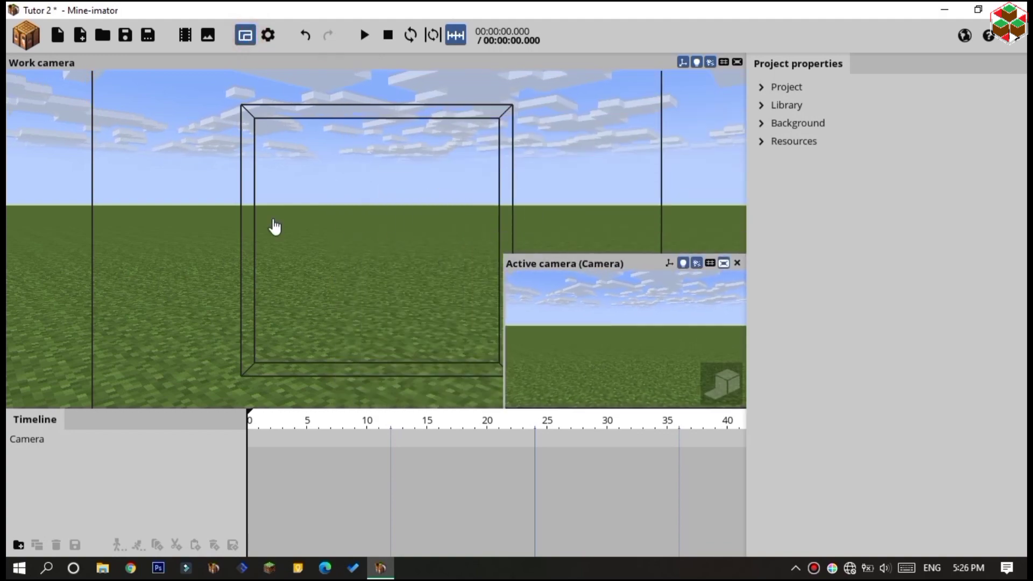
# Select the camera in the timeline and enable Rotate around a point in its frame 0 settings
pyautogui.click(29, 439)
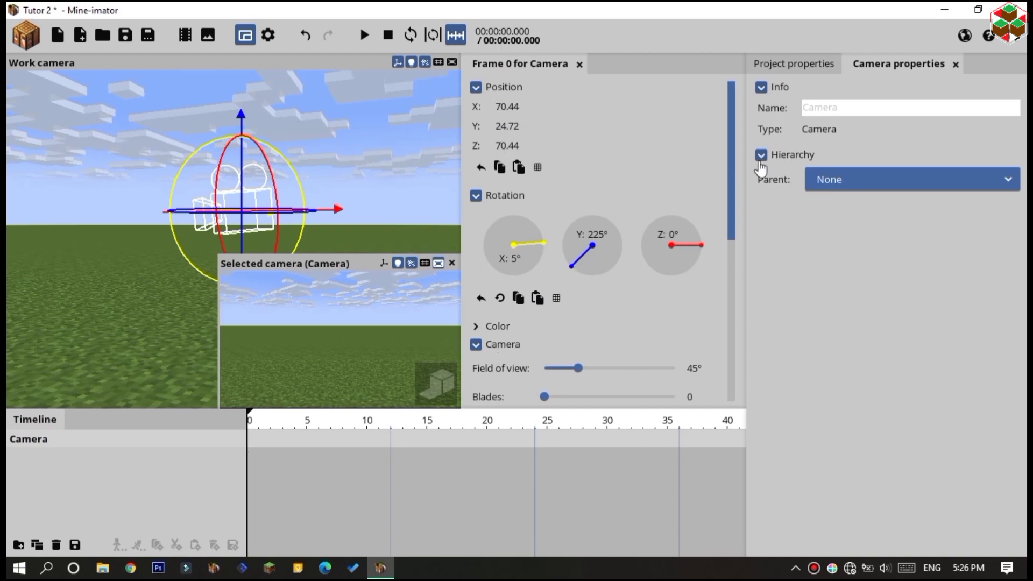
pyautogui.moveTo(736, 156); pyautogui.dragTo(711, 304)
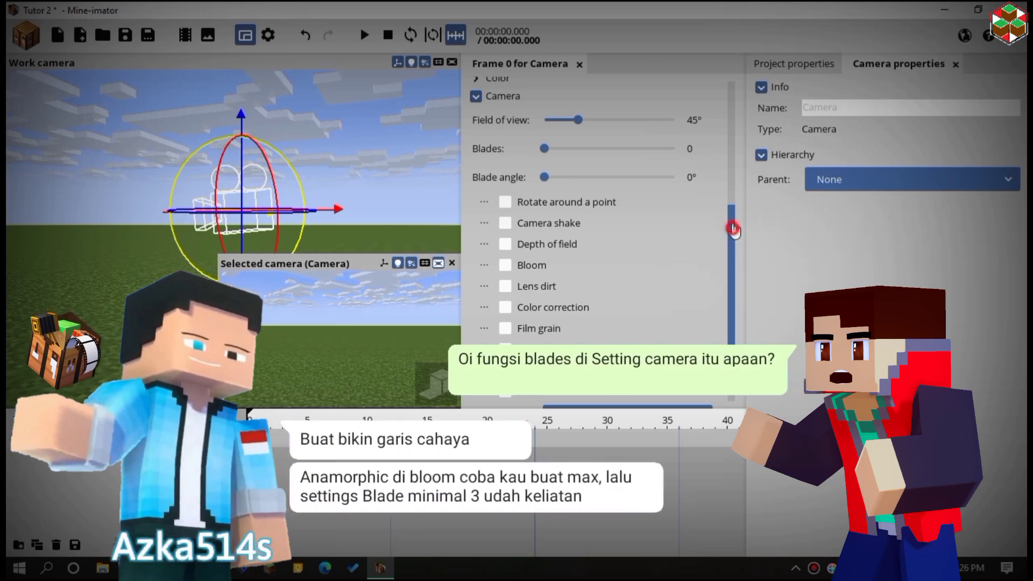
pyautogui.moveTo(732, 228); pyautogui.dragTo(442, 40)
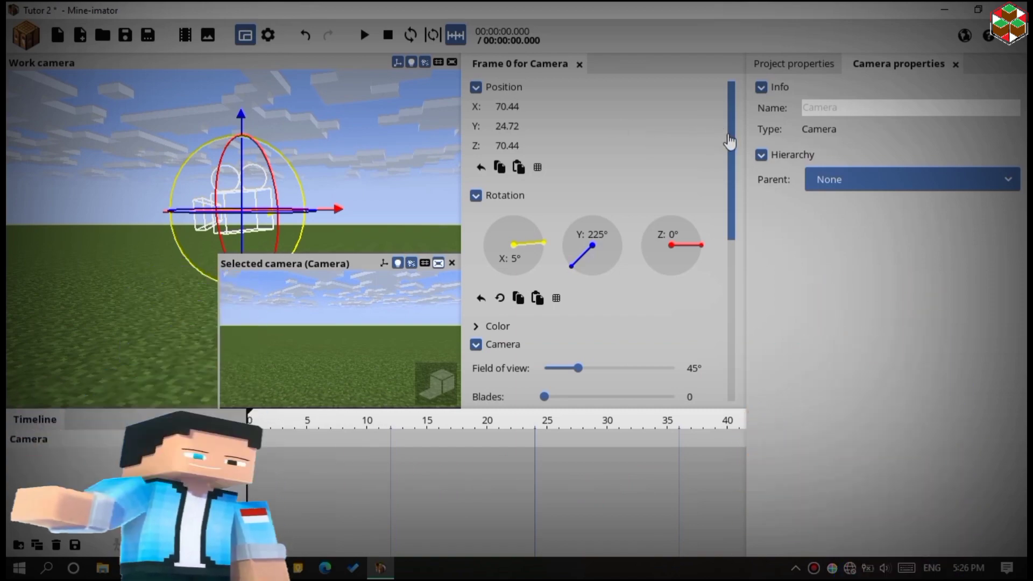
pyautogui.moveTo(729, 141); pyautogui.dragTo(730, 203)
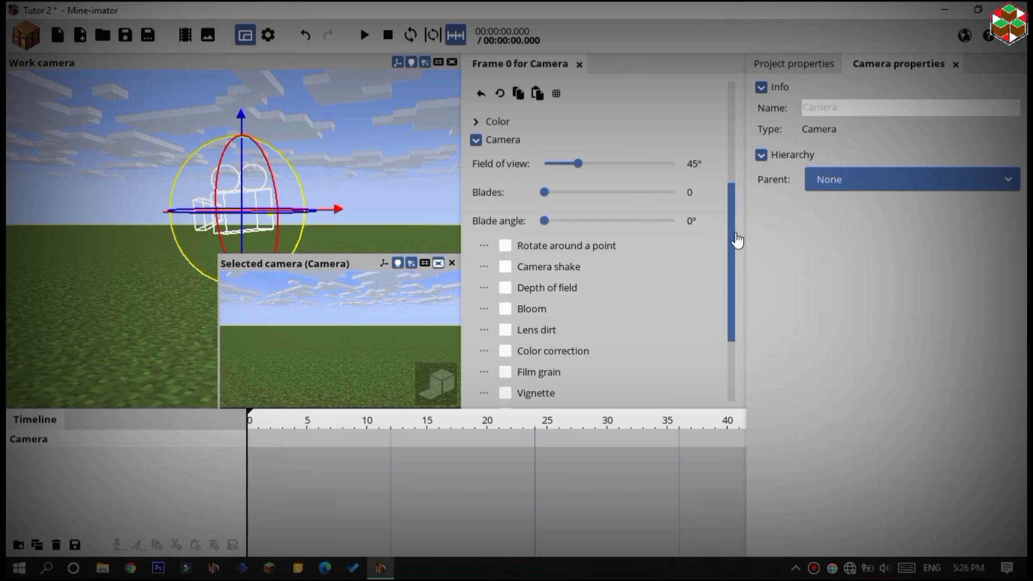
pyautogui.moveTo(730, 247); pyautogui.dragTo(730, 260)
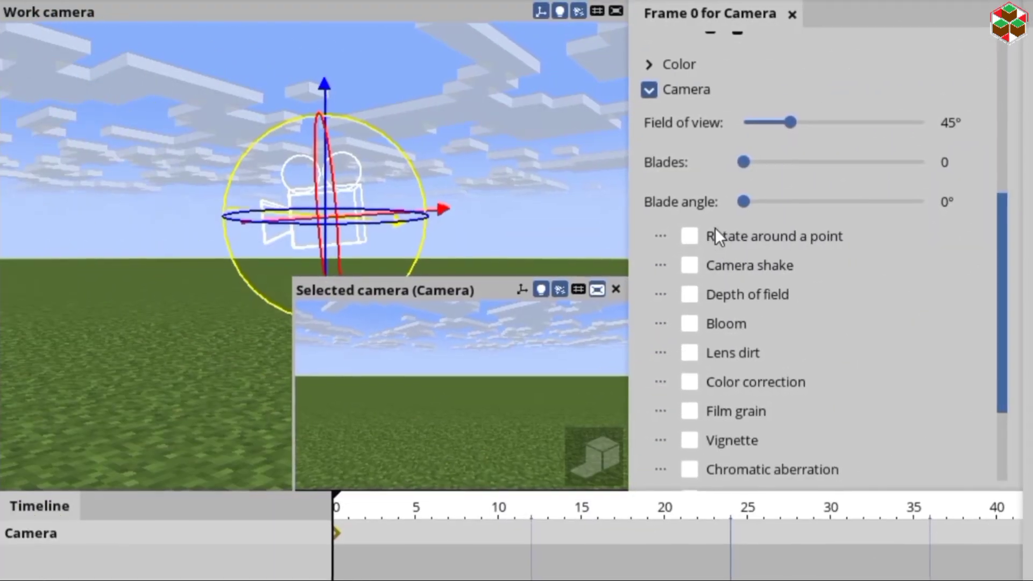
pyautogui.click(686, 235)
# Examine the camera's rotation point controls from several viewing angles with the selected camera preview hidden
pyautogui.moveTo(349, 159); pyautogui.dragTo(199, 199)
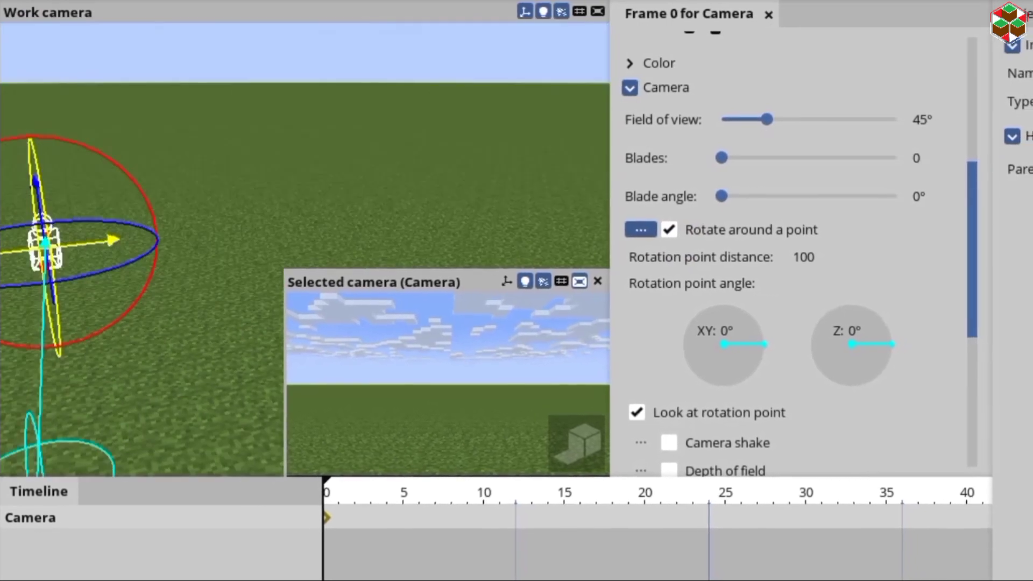
pyautogui.moveTo(441, 88); pyautogui.dragTo(349, 145, button='right')
pyautogui.scroll(-4, 442, 97)
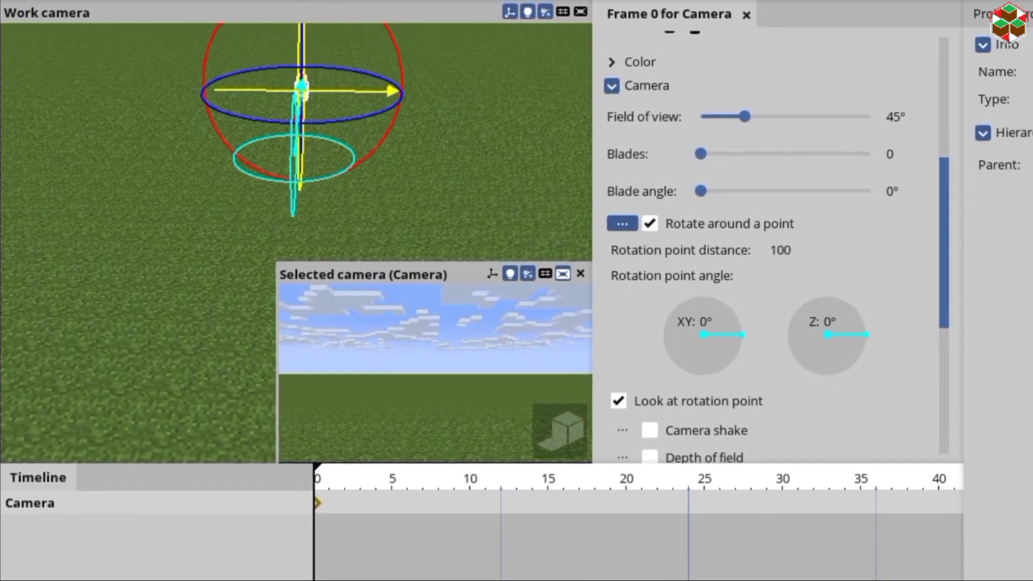
pyautogui.click(569, 276)
pyautogui.moveTo(430, 224); pyautogui.dragTo(501, 215)
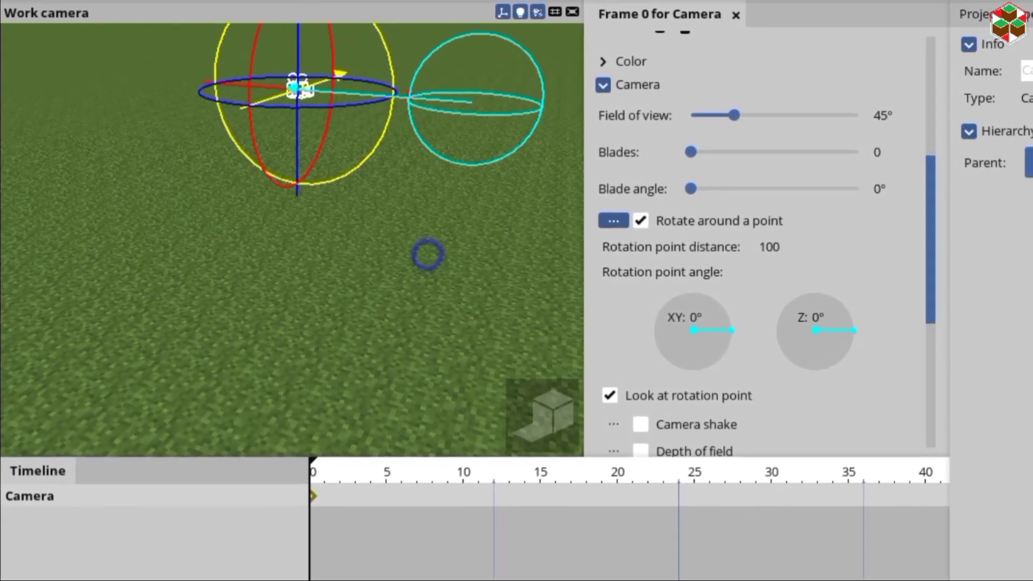
pyautogui.moveTo(426, 253); pyautogui.dragTo(430, 188, button='right')
pyautogui.moveTo(411, 175); pyautogui.dragTo(412, 215)
pyautogui.moveTo(334, 260); pyautogui.dragTo(300, 363)
pyautogui.moveTo(260, 304); pyautogui.dragTo(261, 303)
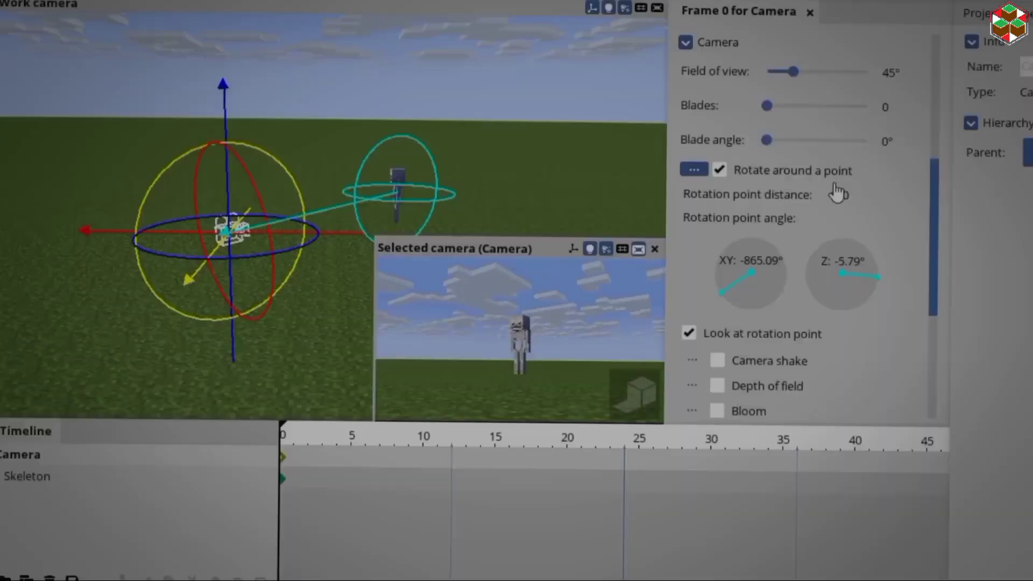
# Adjust the camera's rotation point distance to 54.91 near the skeleton and enable Camera shake with 25% master strength
pyautogui.moveTo(837, 195); pyautogui.dragTo(867, 183)
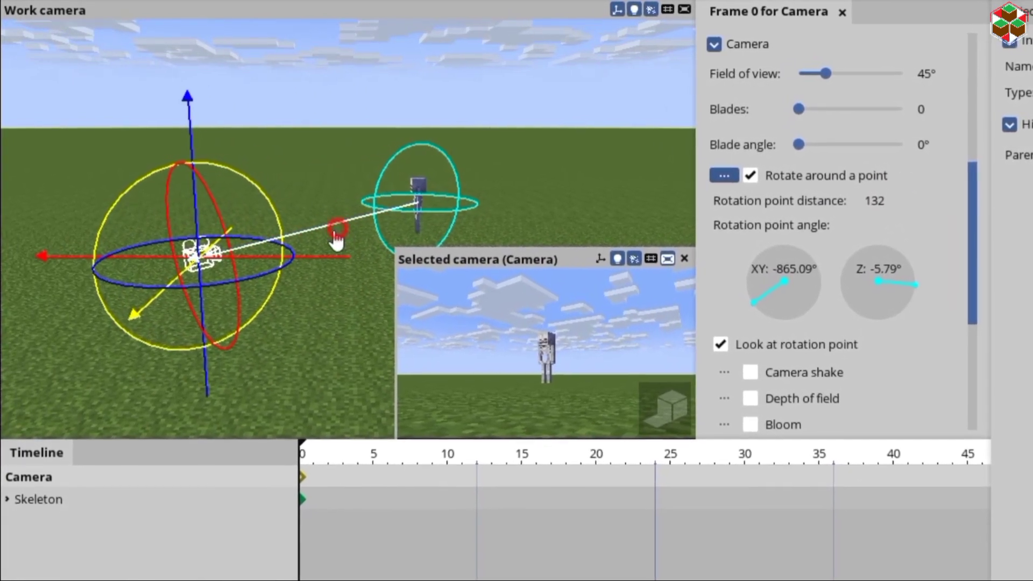
pyautogui.moveTo(331, 228); pyautogui.dragTo(301, 239)
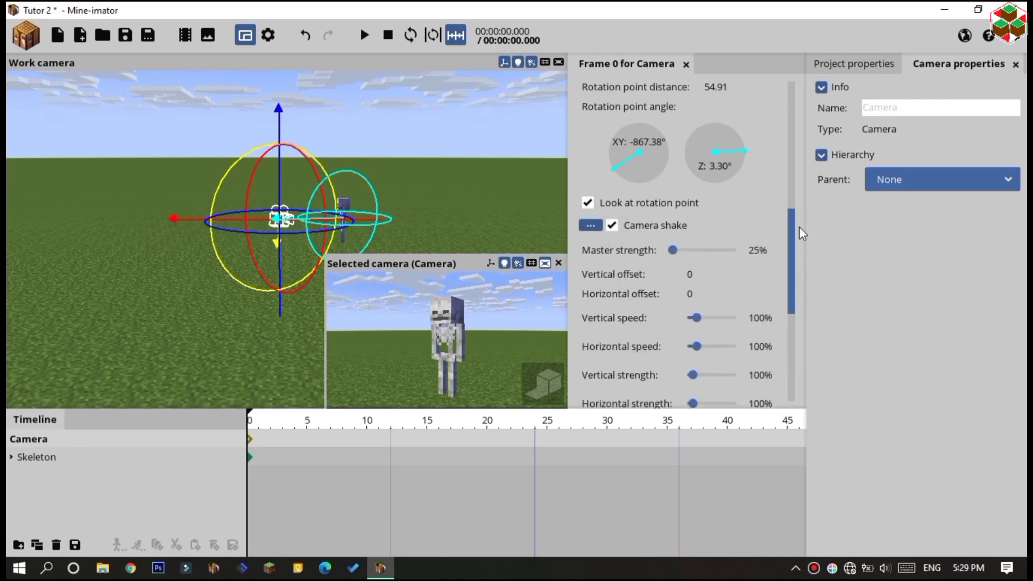
pyautogui.moveTo(794, 244); pyautogui.dragTo(791, 260)
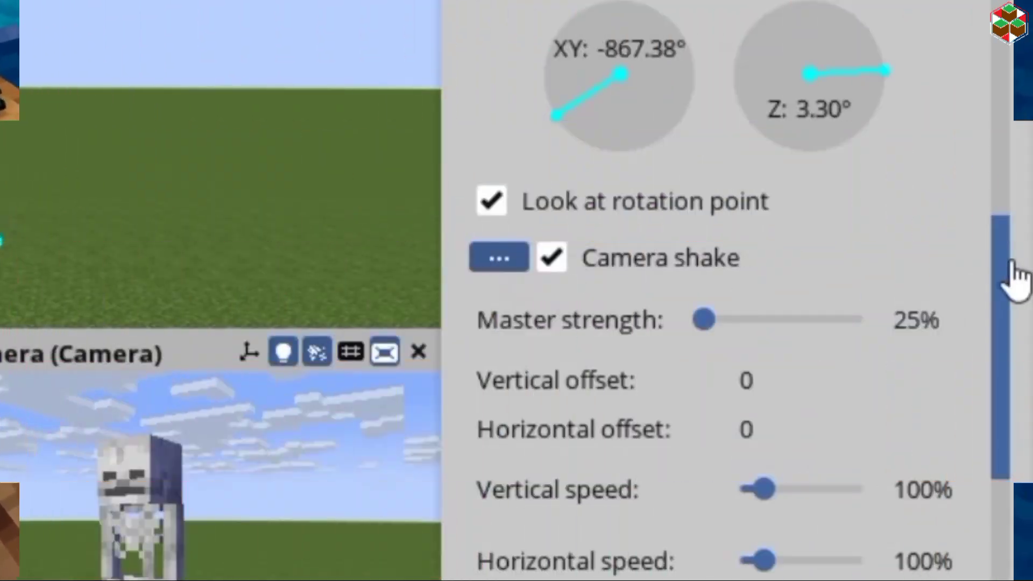
pyautogui.moveTo(1014, 276); pyautogui.dragTo(1000, 355)
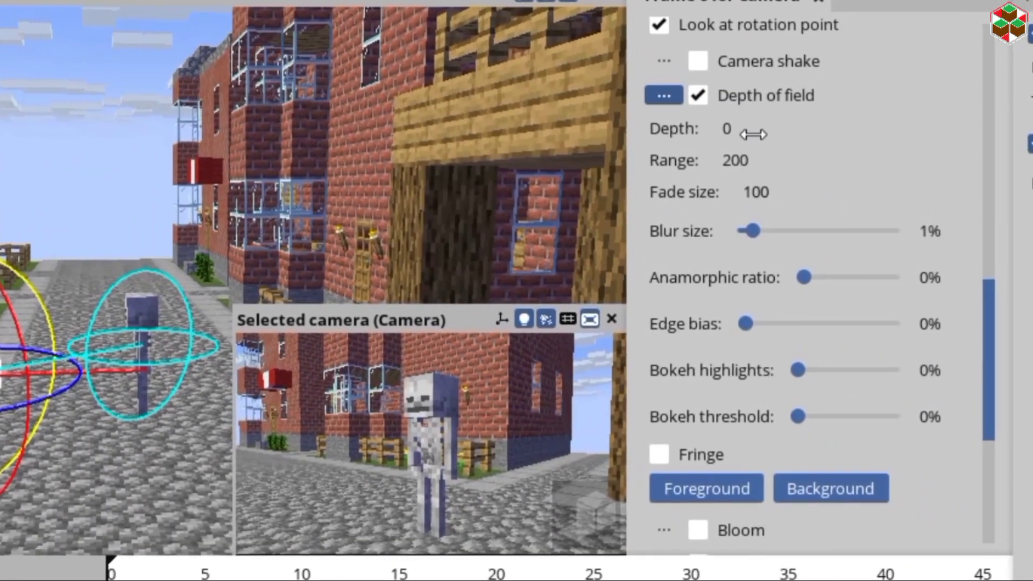
# Try the camera's depth of field with different depth and anamorphic ratio values and Fringe enabled, and turn the effect off
pyautogui.moveTo(749, 131); pyautogui.dragTo(554, 123)
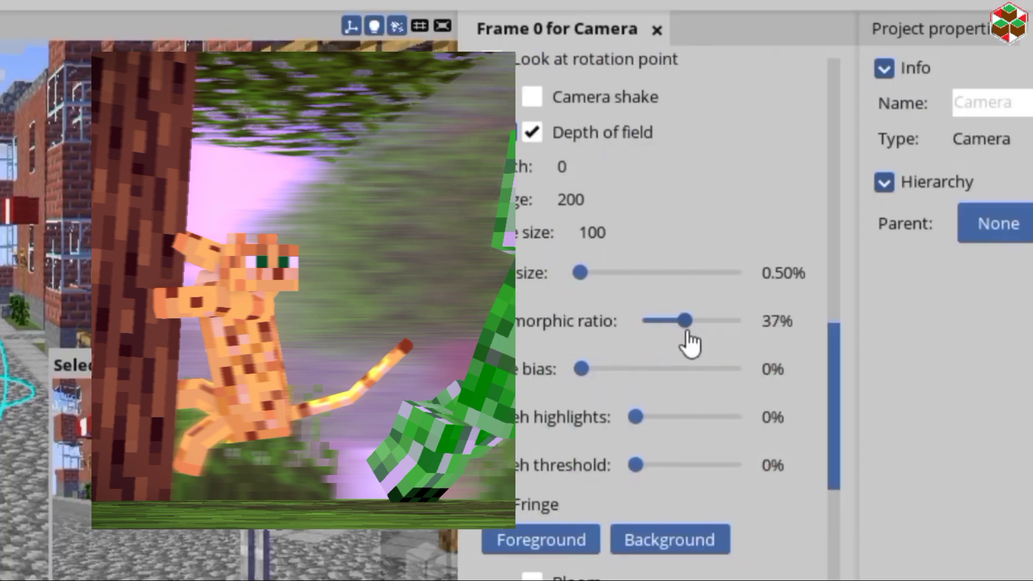
pyautogui.moveTo(806, 243); pyautogui.dragTo(783, 242)
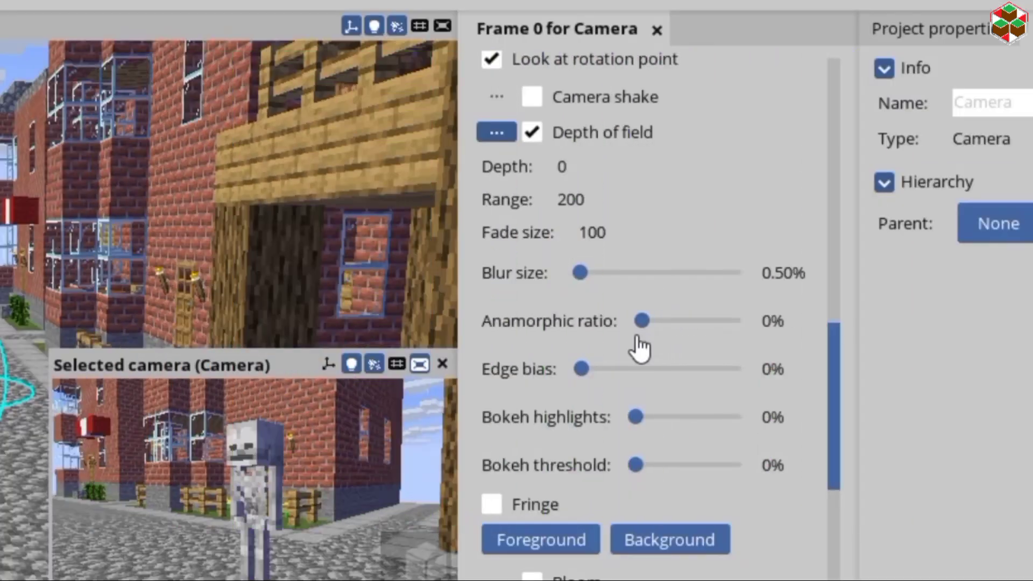
pyautogui.moveTo(840, 366); pyautogui.dragTo(844, 393)
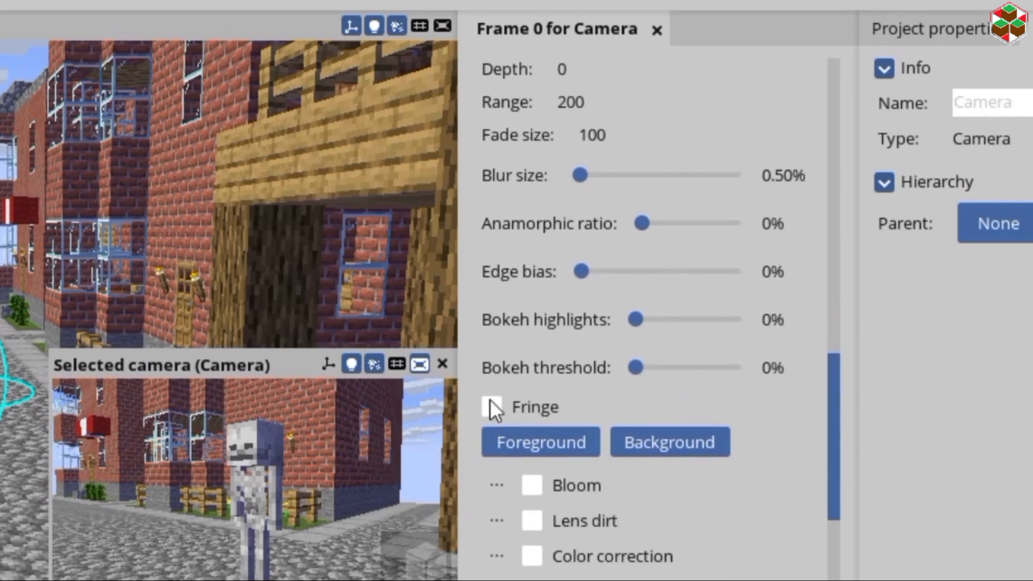
pyautogui.click(495, 413)
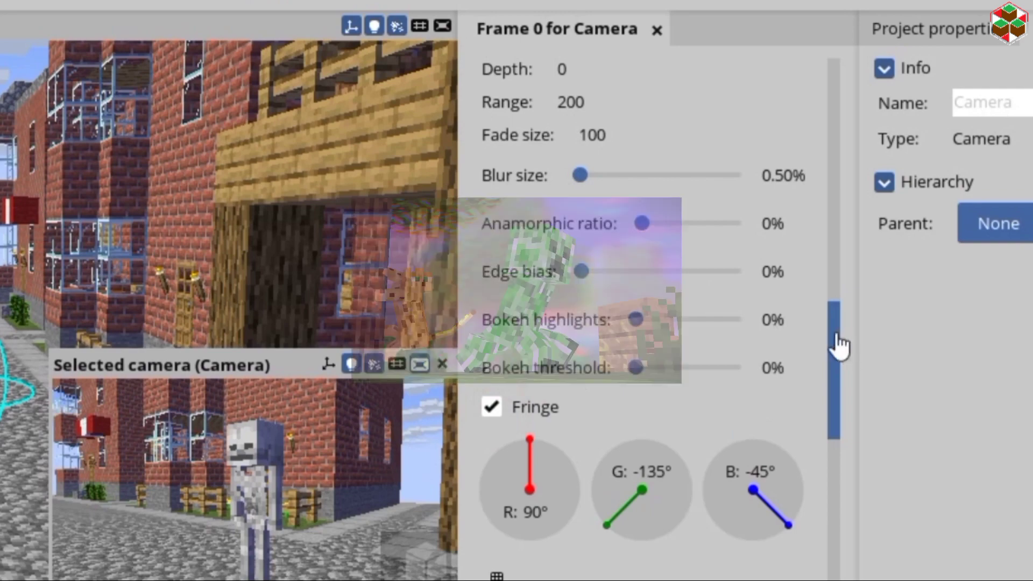
pyautogui.moveTo(837, 338); pyautogui.dragTo(838, 389)
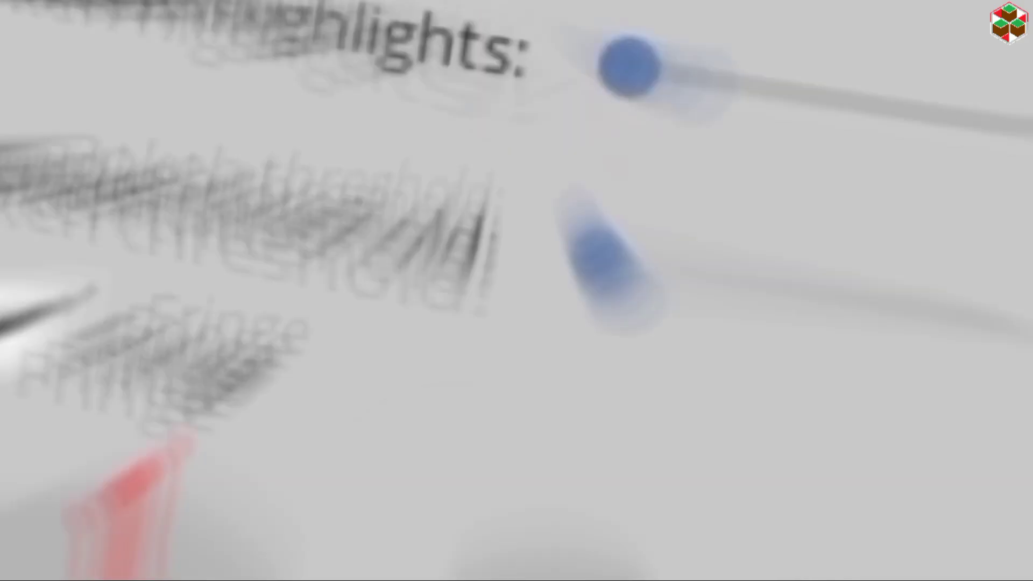
pyautogui.click(532, 94)
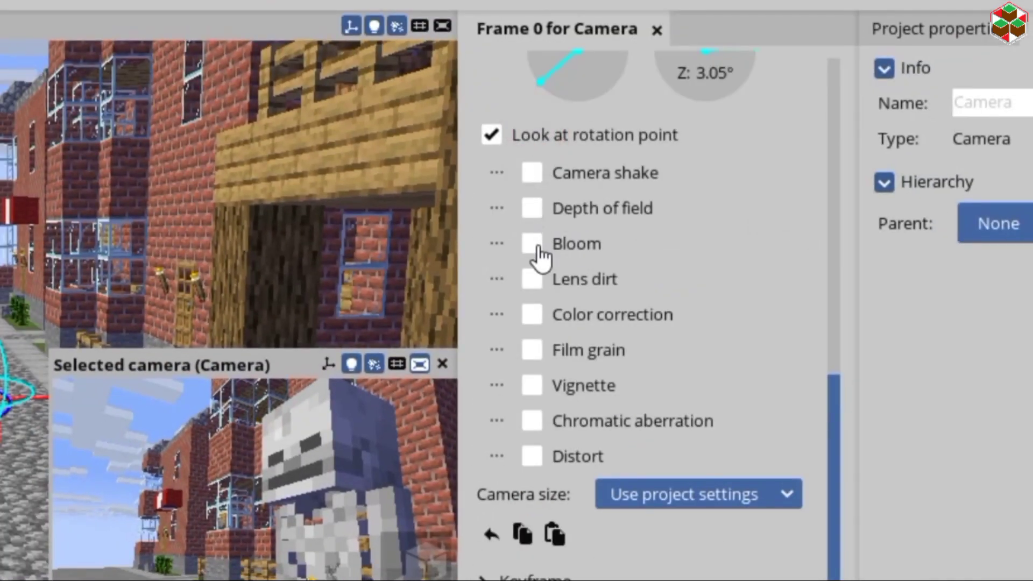
# Enable Bloom on the camera and try its threshold and anamorphic ratio, raising the ratio to 100%
pyautogui.click(532, 245)
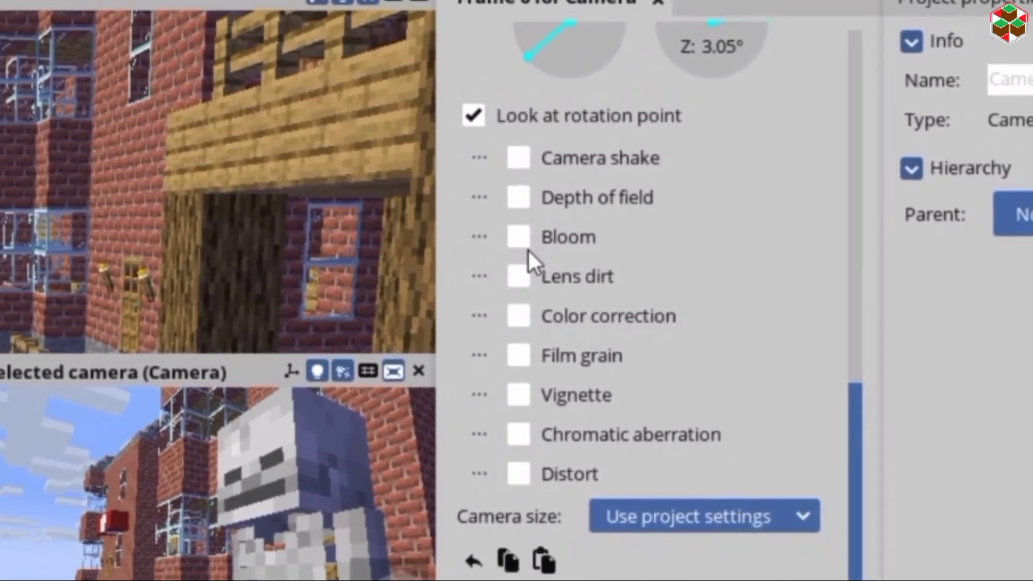
pyautogui.click(514, 234)
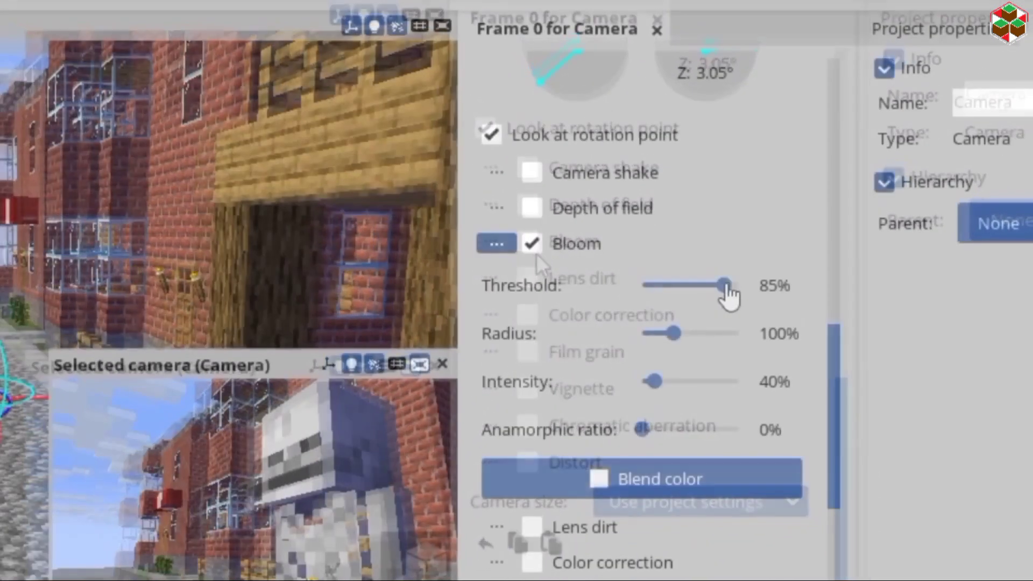
pyautogui.moveTo(726, 295); pyautogui.dragTo(656, 294)
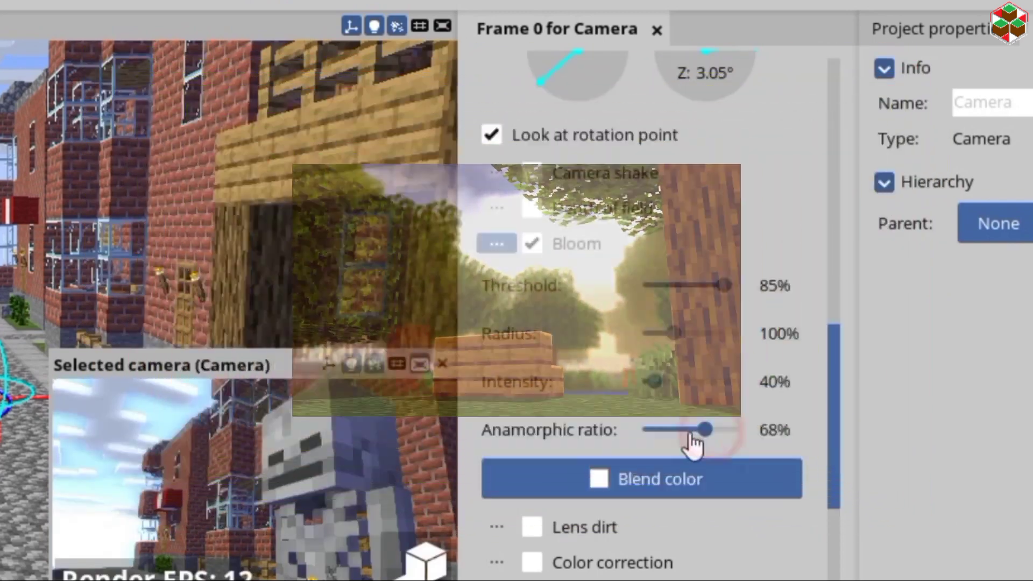
pyautogui.moveTo(693, 436); pyautogui.dragTo(649, 438)
pyautogui.moveTo(713, 434); pyautogui.dragTo(774, 434)
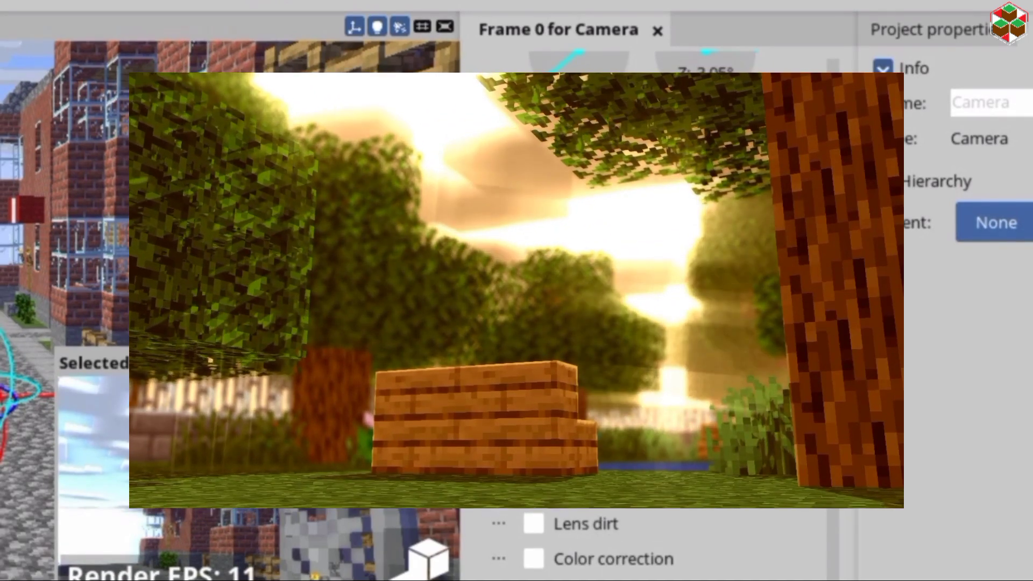
pyautogui.moveTo(833, 316); pyautogui.dragTo(833, 270)
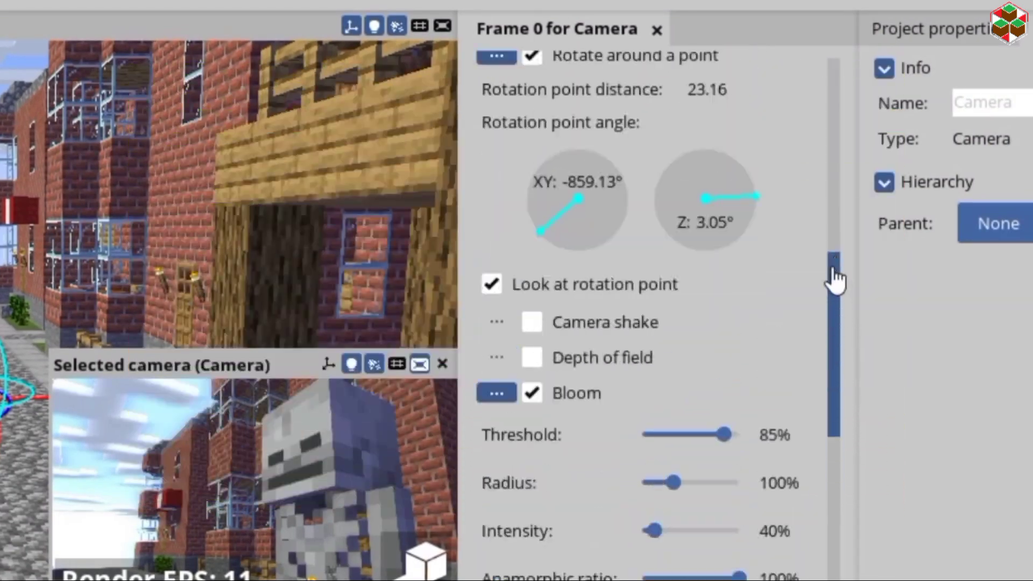
pyautogui.scroll(5, 833, 271)
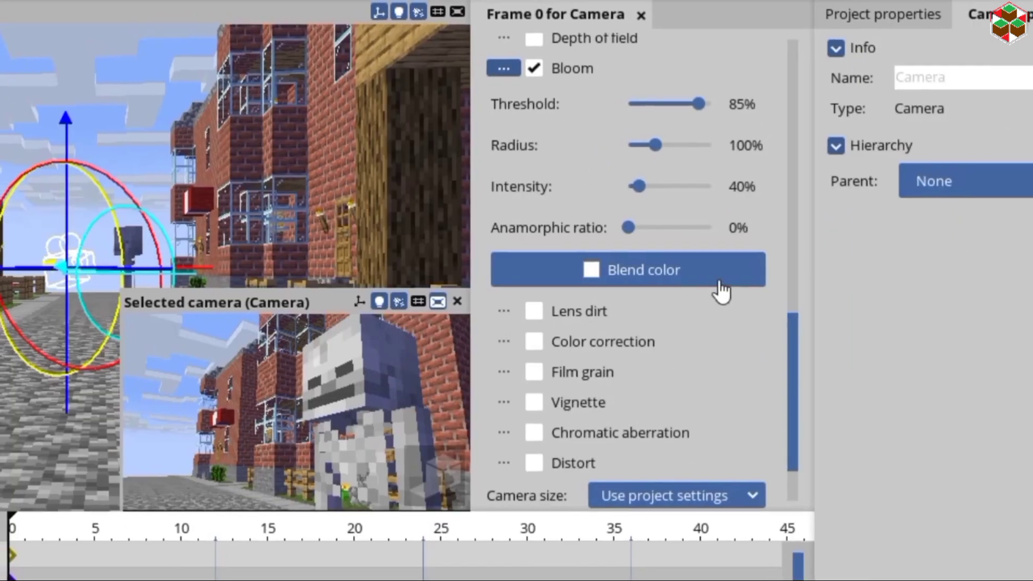
# Enable Lens dirt on the camera and browse the Downloads folder for its texture image
pyautogui.click(555, 315)
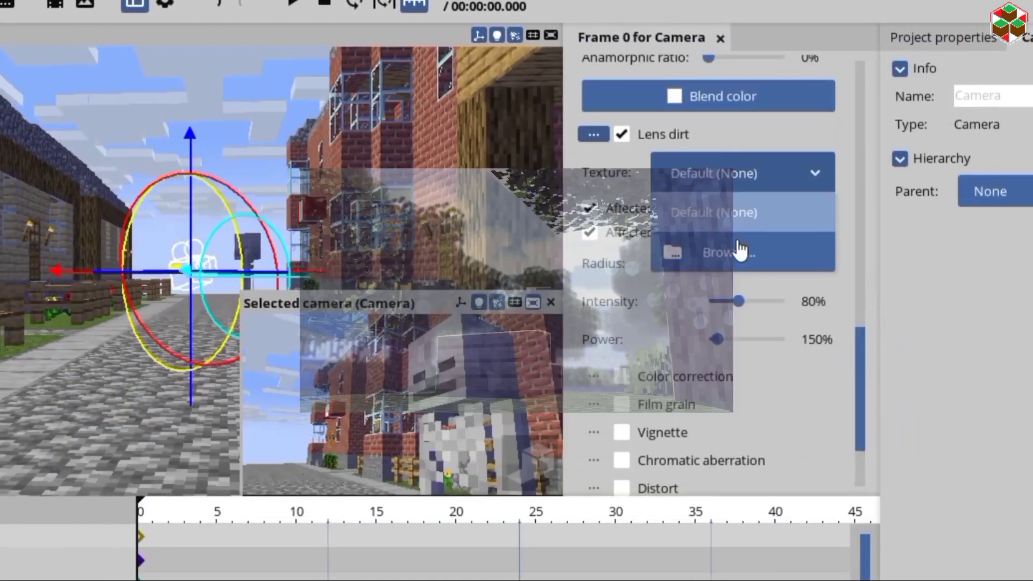
pyautogui.click(746, 255)
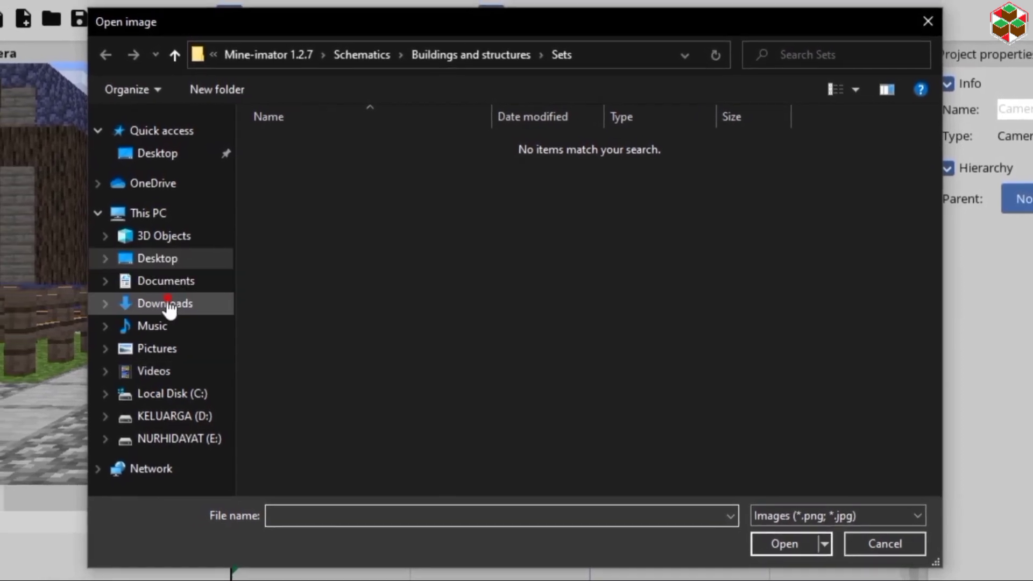
pyautogui.click(157, 303)
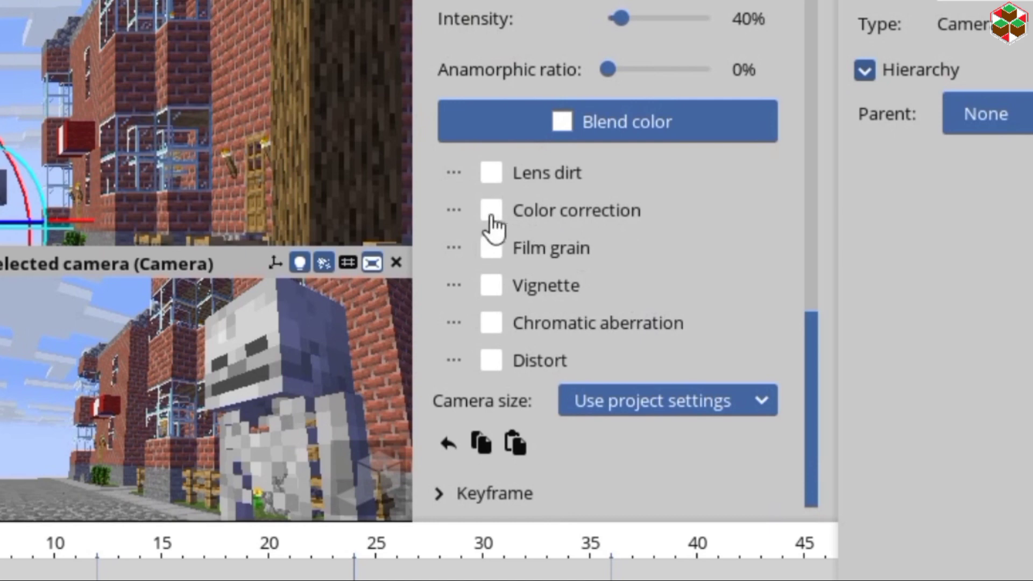
# Enable Color correction on the camera, set contrast to 15%, try bright and dark brightness values, and set brightness to 10%
pyautogui.click(491, 211)
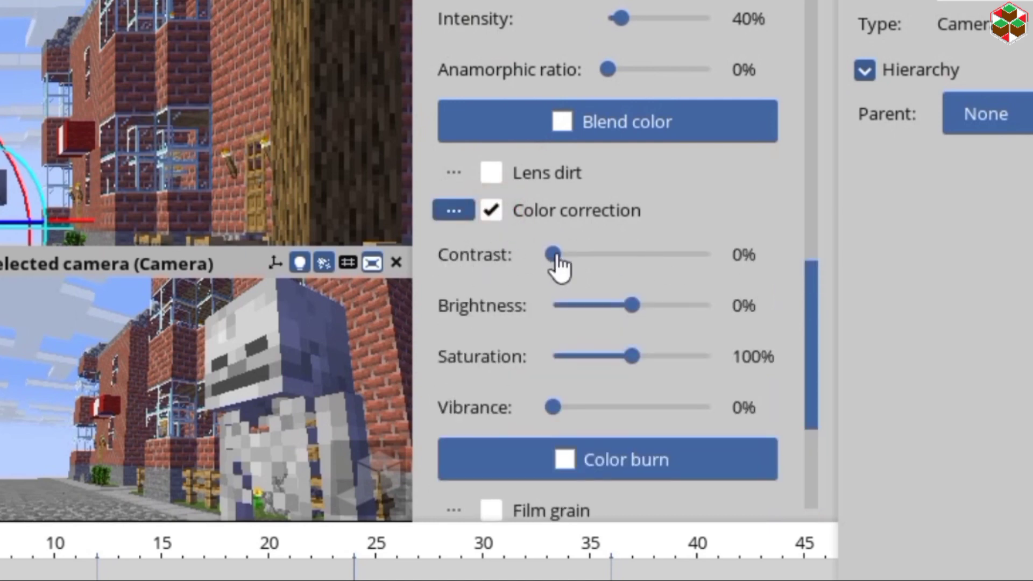
pyautogui.moveTo(554, 255); pyautogui.dragTo(766, 265)
pyautogui.click(742, 259)
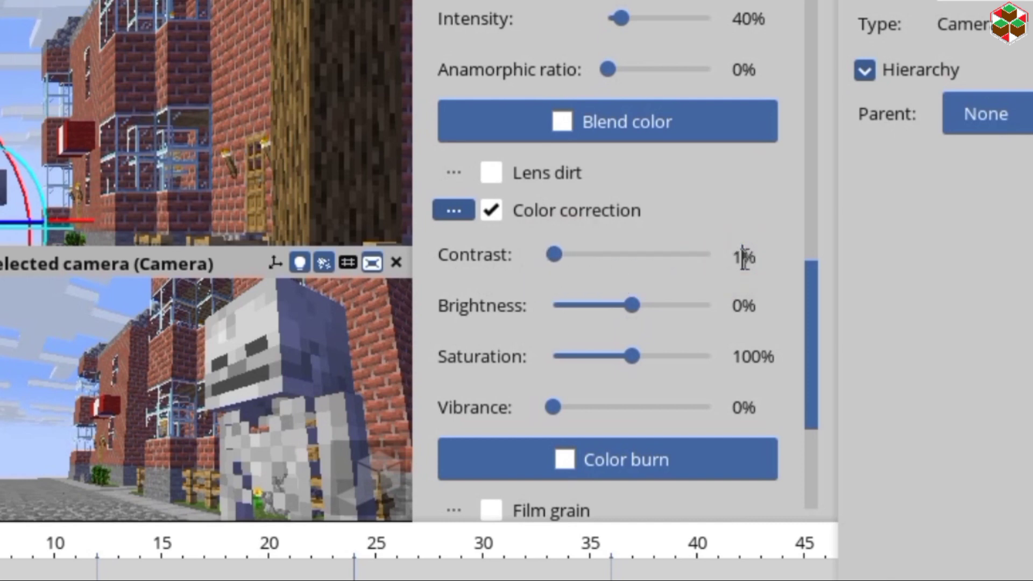
pyautogui.moveTo(636, 305); pyautogui.dragTo(710, 317)
pyautogui.click(350, 484)
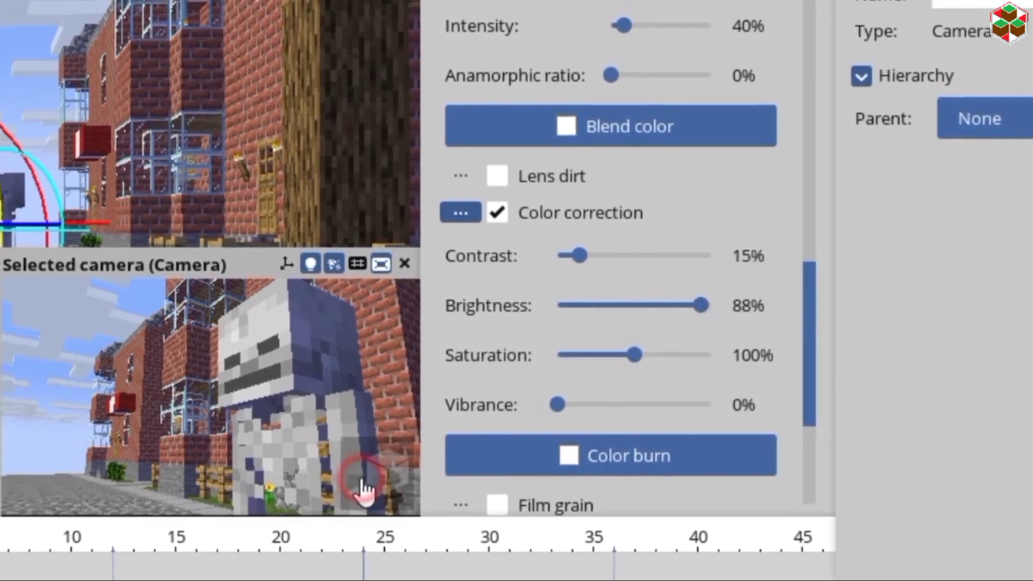
pyautogui.click(598, 305)
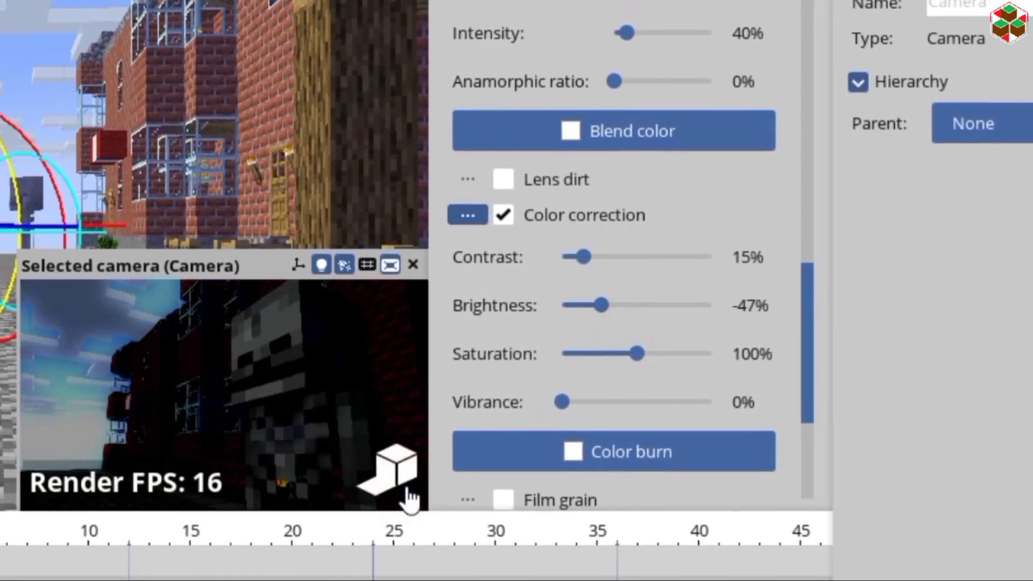
pyautogui.click(745, 305)
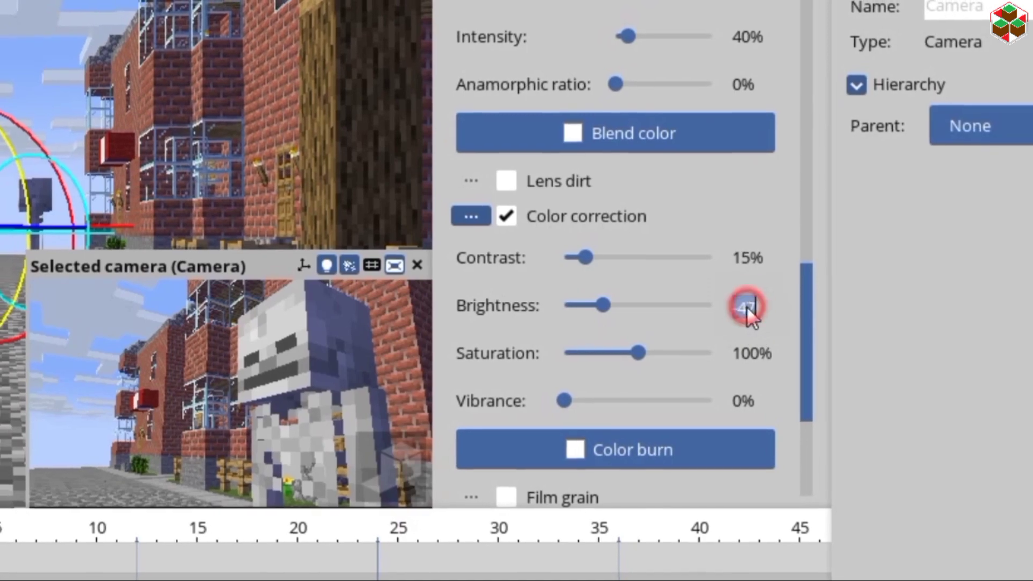
pyautogui.write('10')
pyautogui.press('Return')
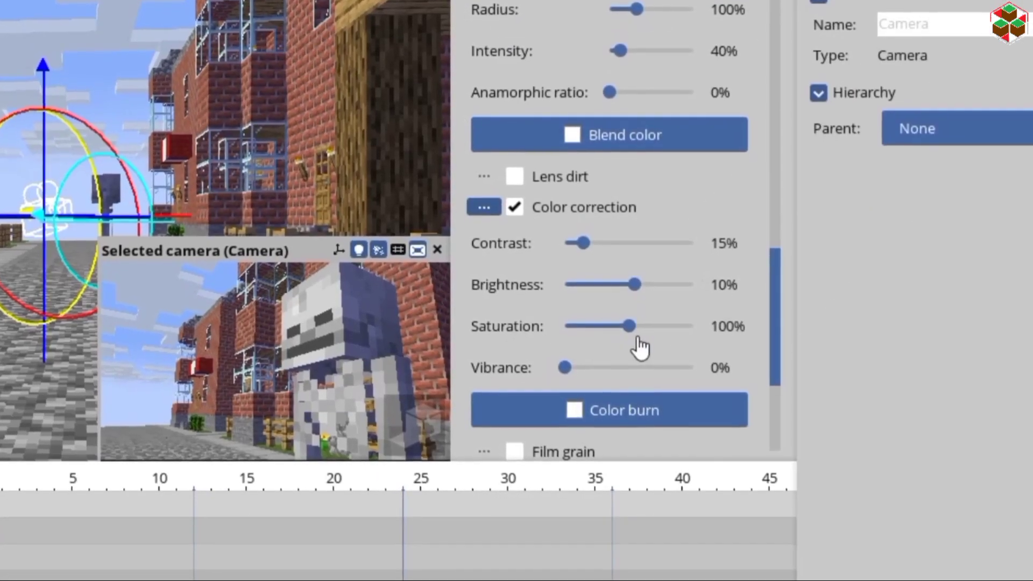
# Try the camera's saturation at 0% and 200%, and set it to 110%
pyautogui.moveTo(627, 331); pyautogui.dragTo(400, 428)
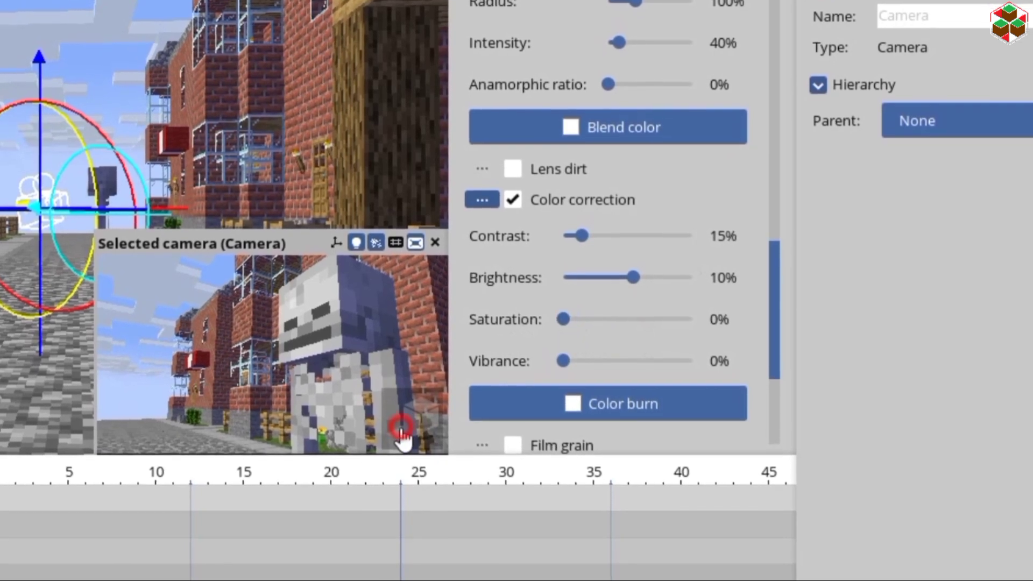
pyautogui.moveTo(586, 314); pyautogui.dragTo(710, 323)
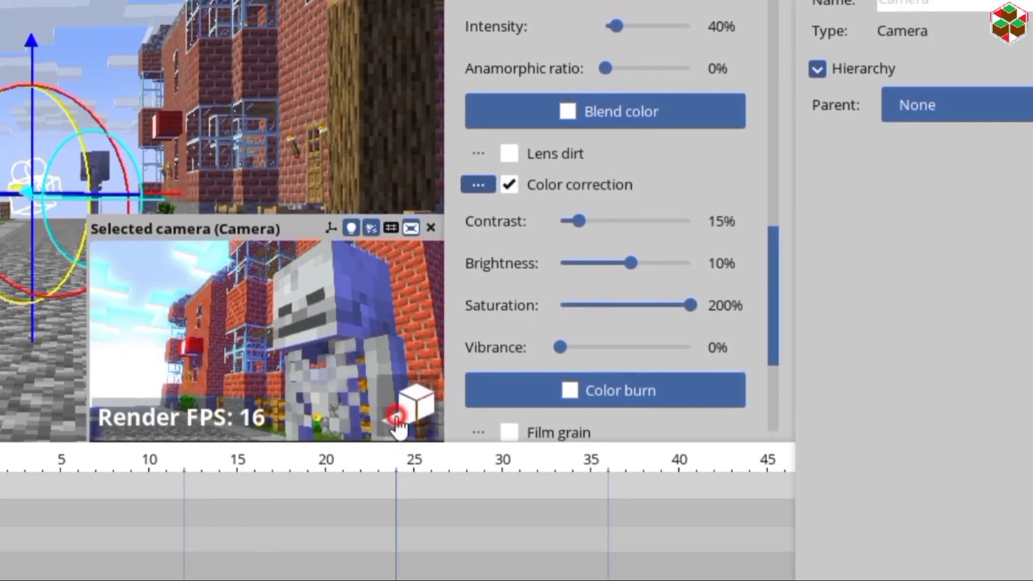
pyautogui.click(725, 311)
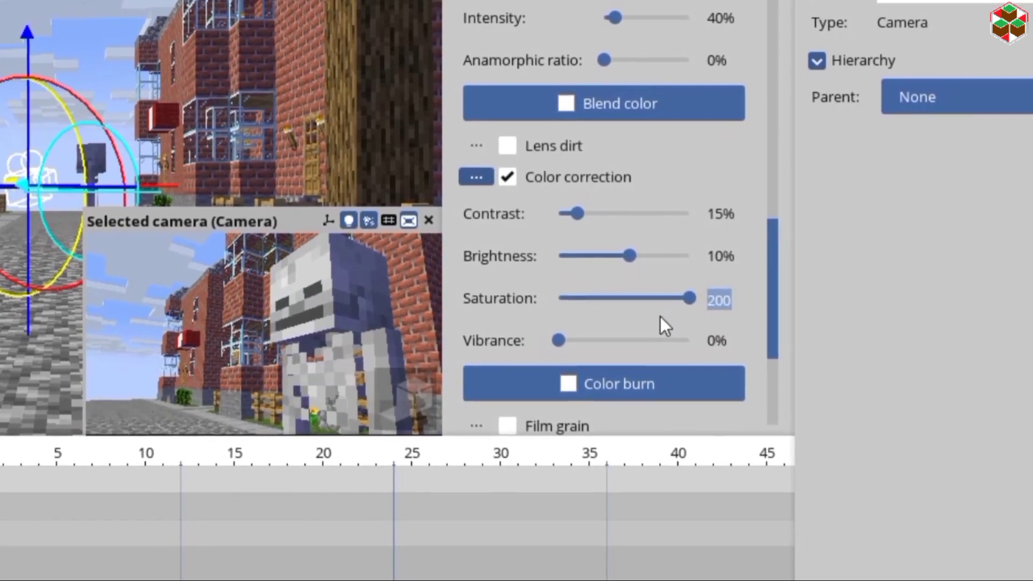
pyautogui.write('110')
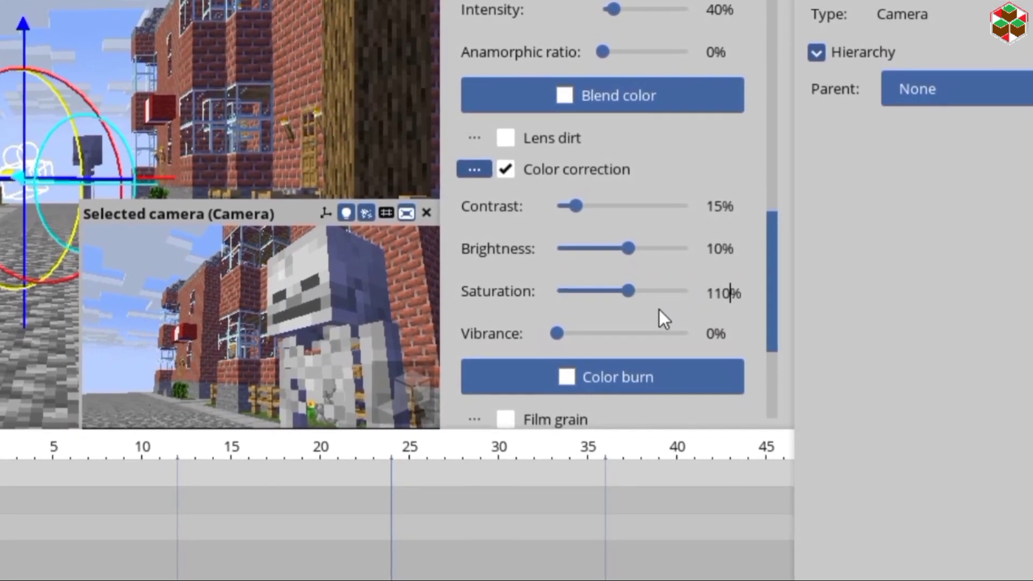
# Try the camera's vibrance at 100%, return it to 0%, and choose a pale pink Color burn
pyautogui.moveTo(556, 329); pyautogui.dragTo(790, 353)
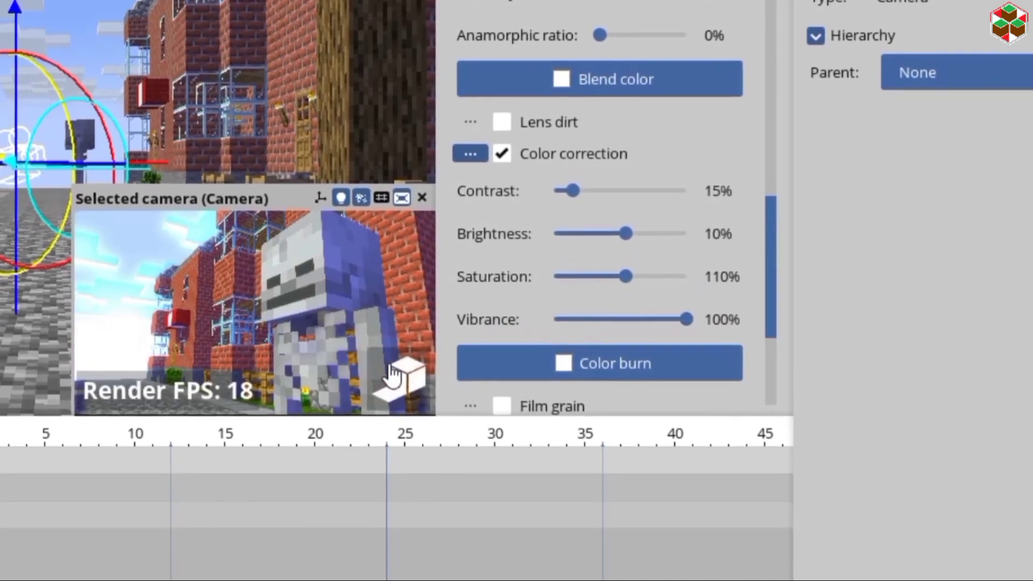
pyautogui.moveTo(569, 316); pyautogui.dragTo(551, 316)
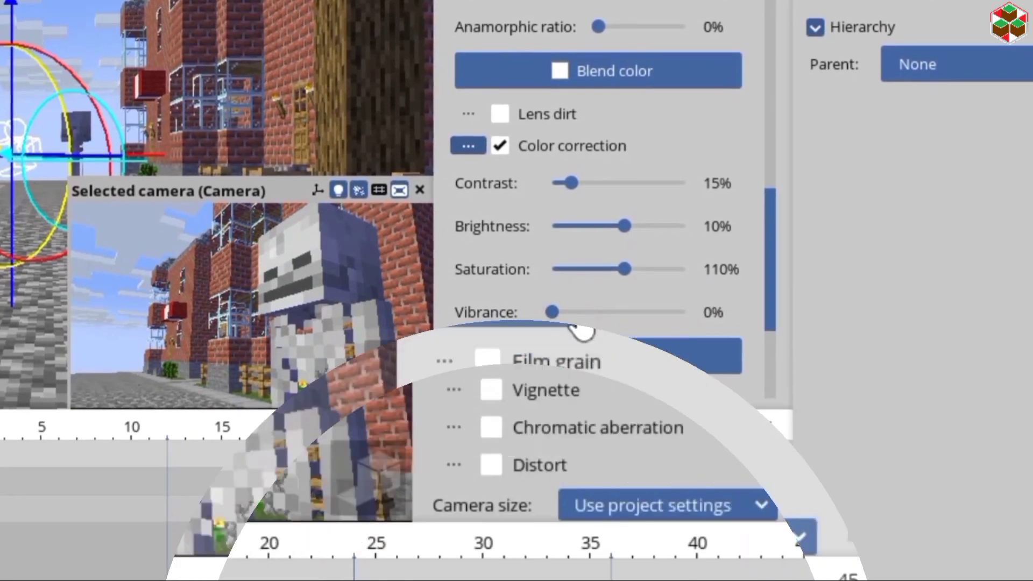
pyautogui.click(563, 359)
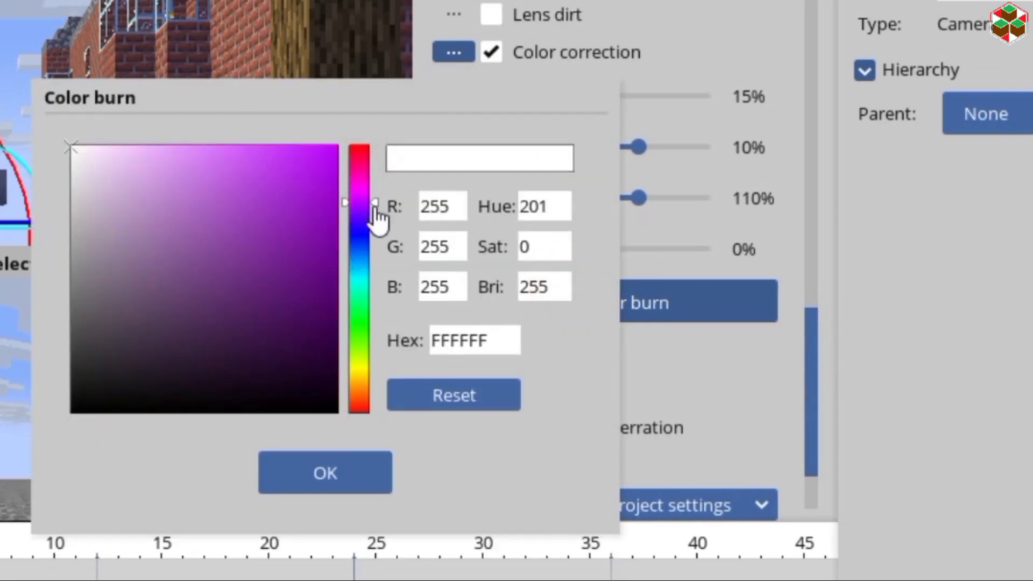
pyautogui.moveTo(71, 151); pyautogui.dragTo(95, 154)
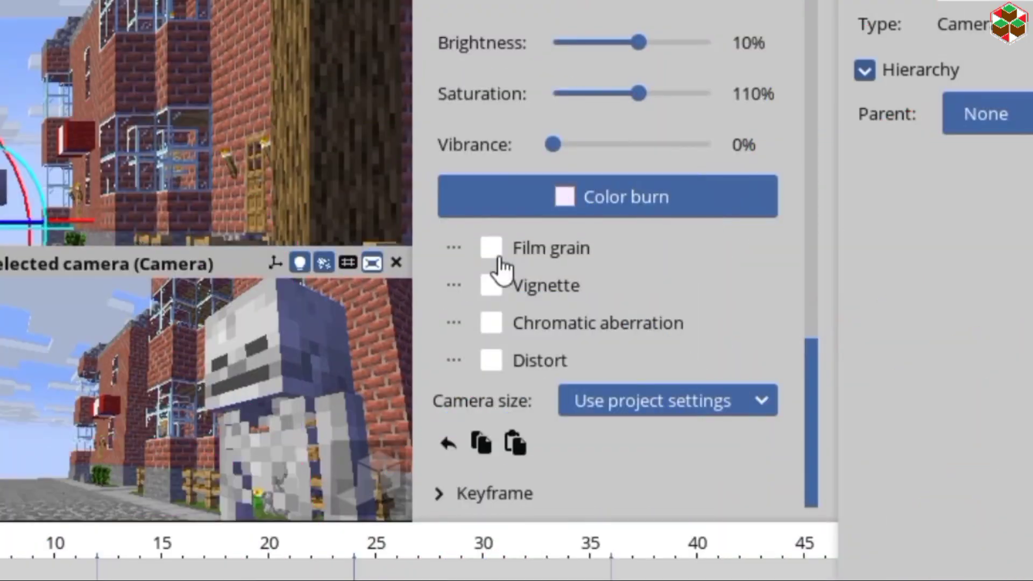
# Try the Film grain, Vignette and Chromatic aberration effects on the camera
pyautogui.click(492, 250)
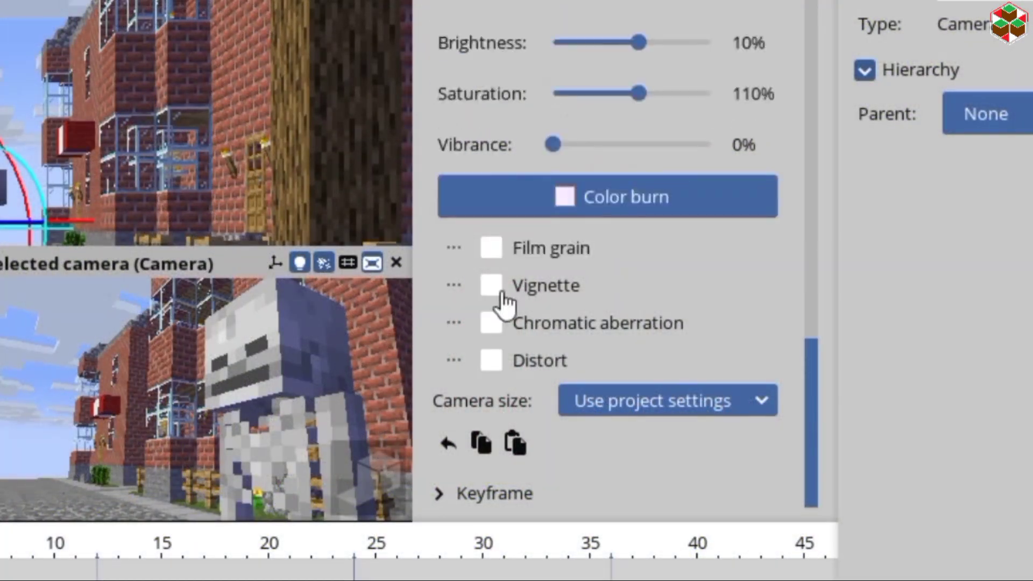
pyautogui.click(492, 287)
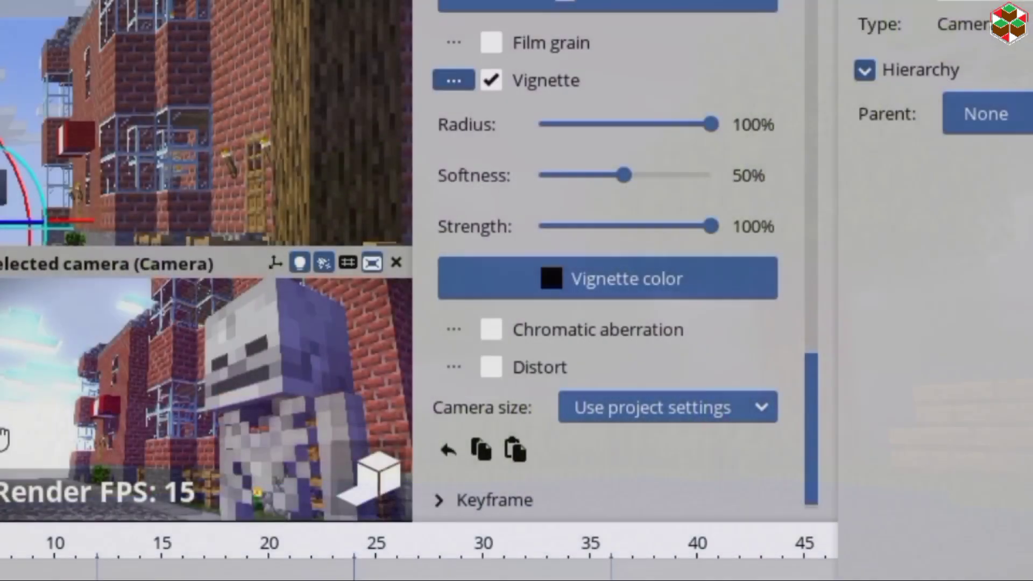
pyautogui.click(491, 78)
pyautogui.click(529, 327)
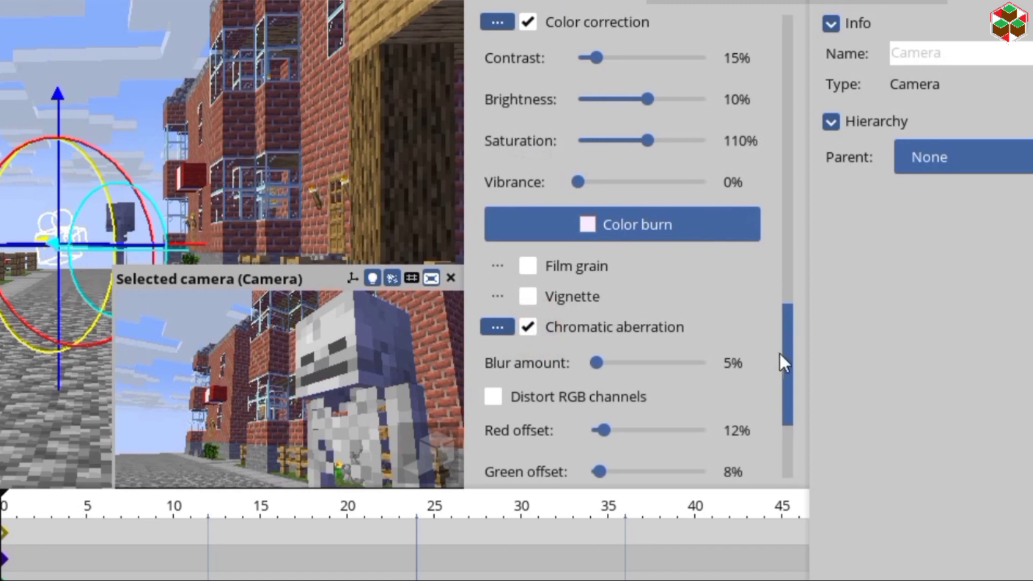
pyautogui.moveTo(784, 363); pyautogui.dragTo(781, 430)
pyautogui.click(424, 464)
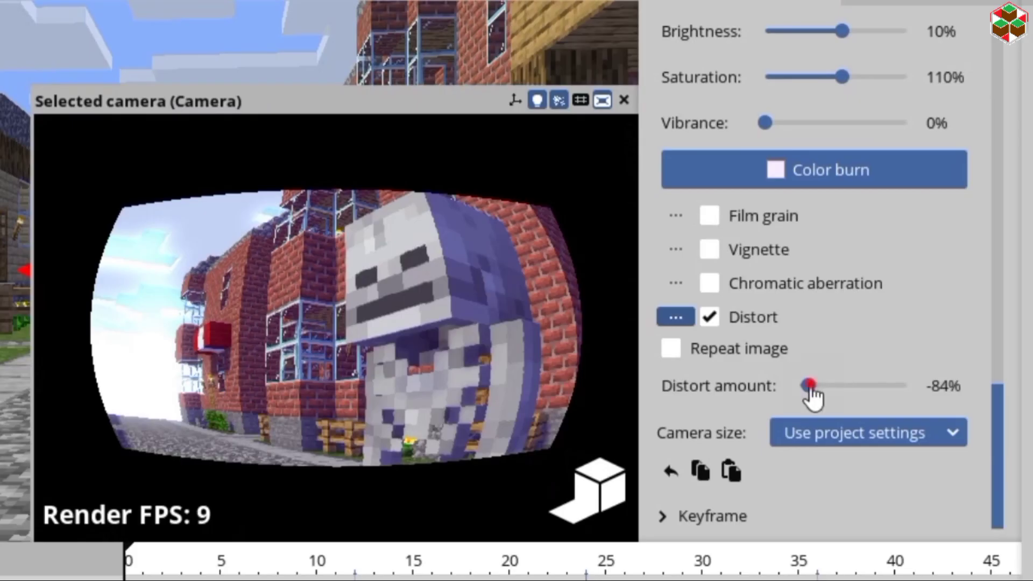
# Try the camera's Distort effect with distort amounts of -100% and 100%
pyautogui.click(857, 385)
pyautogui.moveTo(920, 382); pyautogui.dragTo(769, 392)
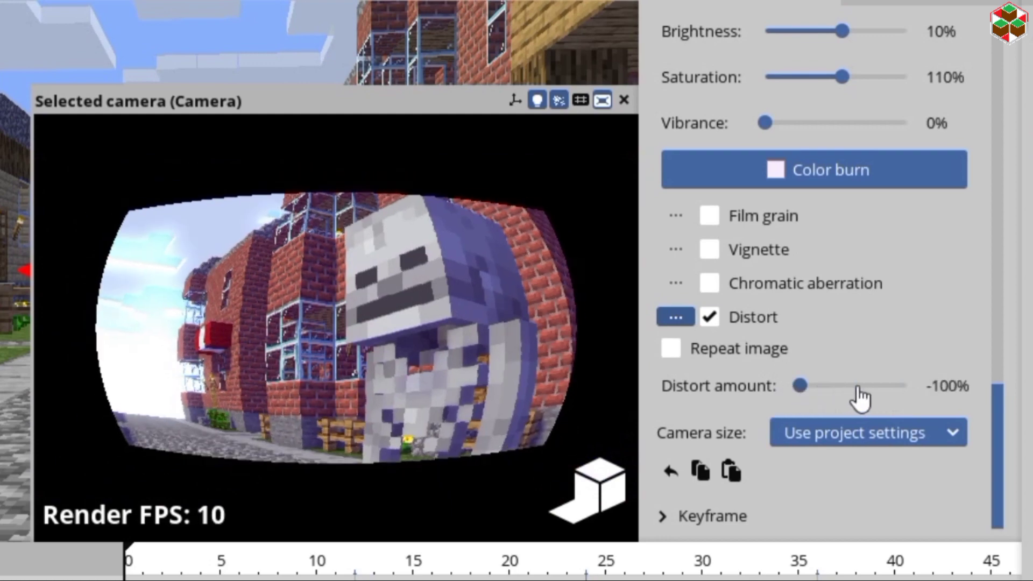
pyautogui.moveTo(859, 398); pyautogui.dragTo(977, 395)
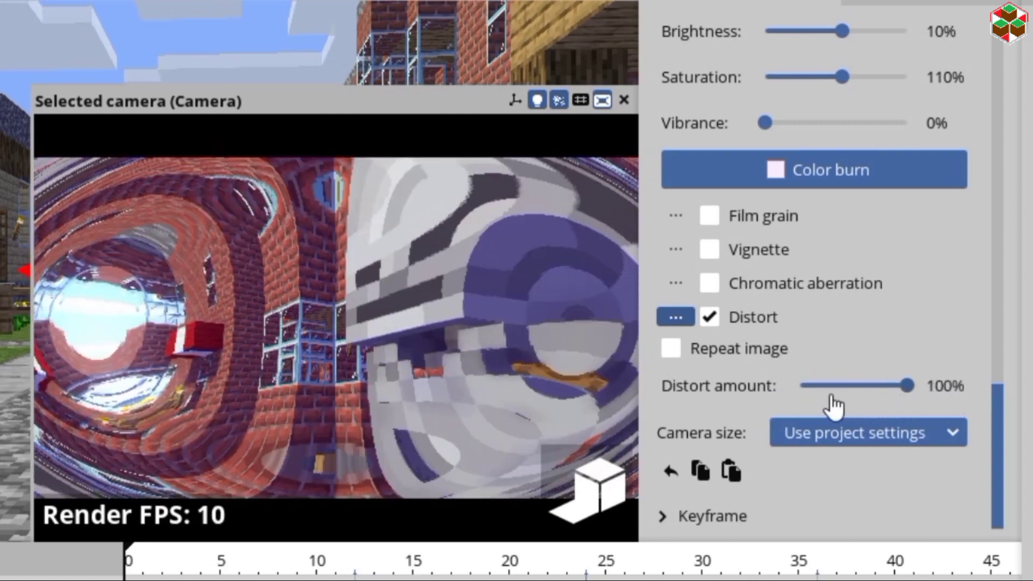
pyautogui.moveTo(831, 397); pyautogui.dragTo(724, 396)
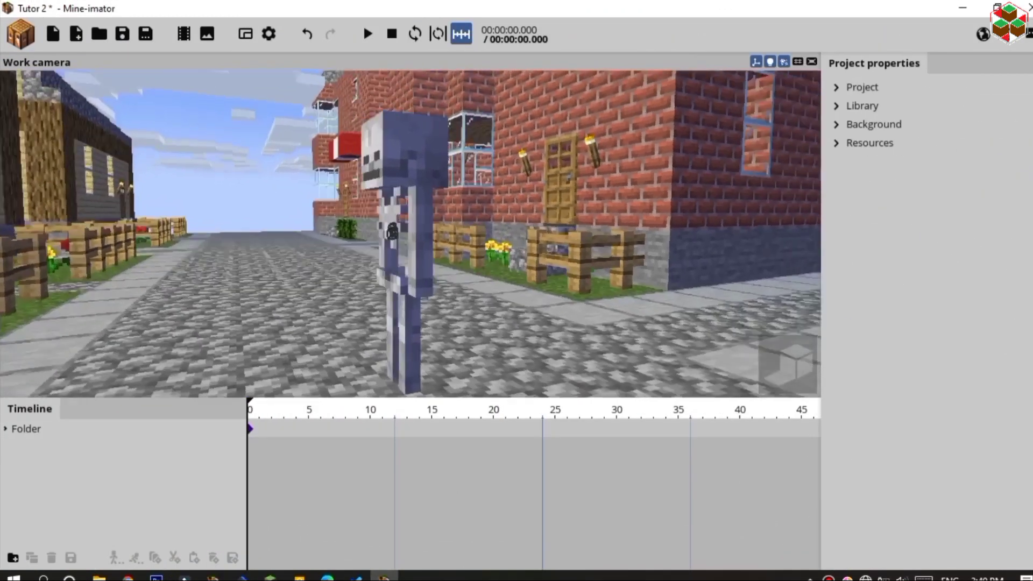
# Expand the Folder in the timeline and select the Skeleton inside it to show its properties
pyautogui.moveTo(380, 206); pyautogui.dragTo(394, 216)
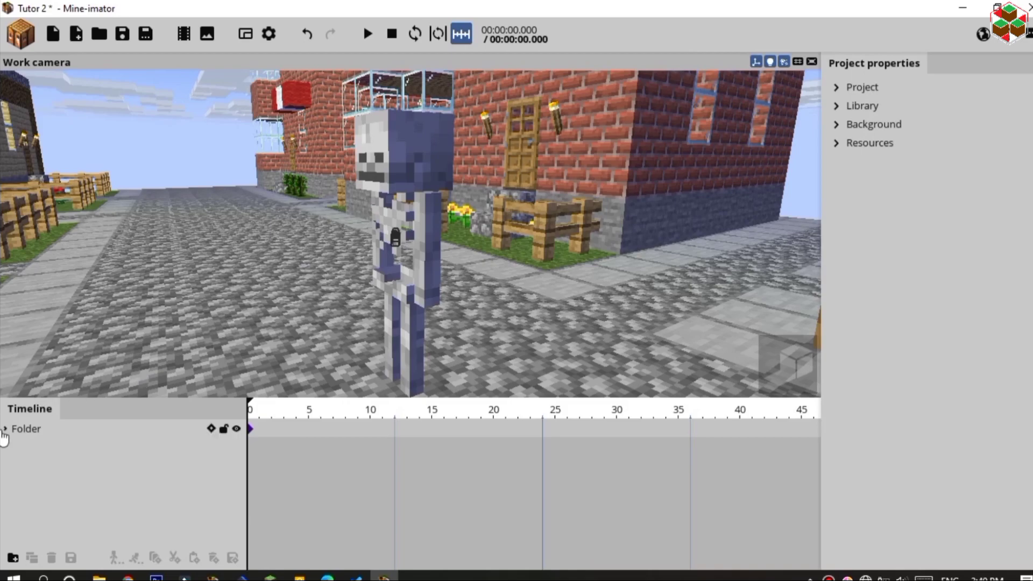
pyautogui.click(5, 429)
pyautogui.click(32, 447)
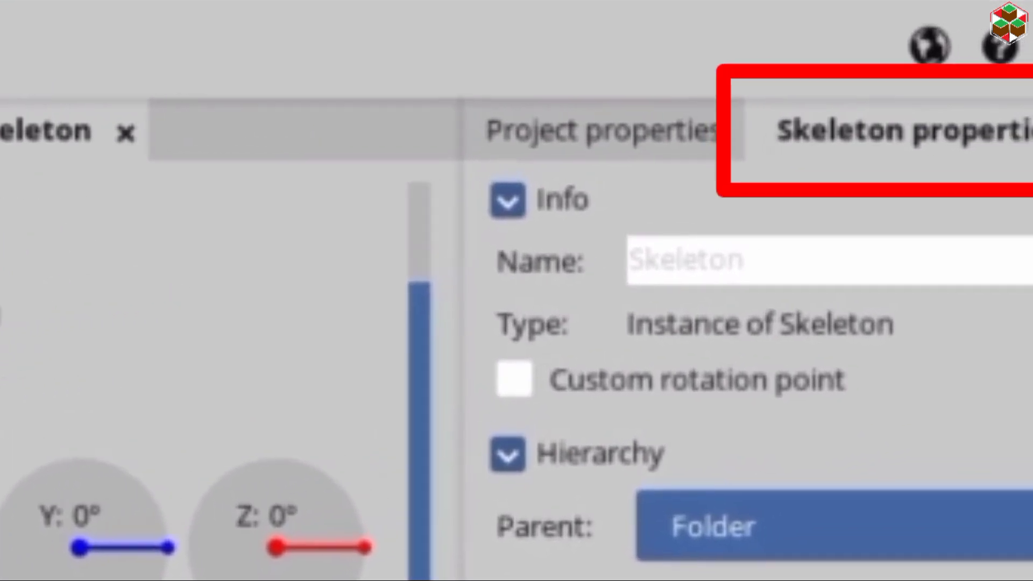
# Select the Folder, set its XYZ scale to 8, and turn off rendering in the active camera view
pyautogui.click(100, 432)
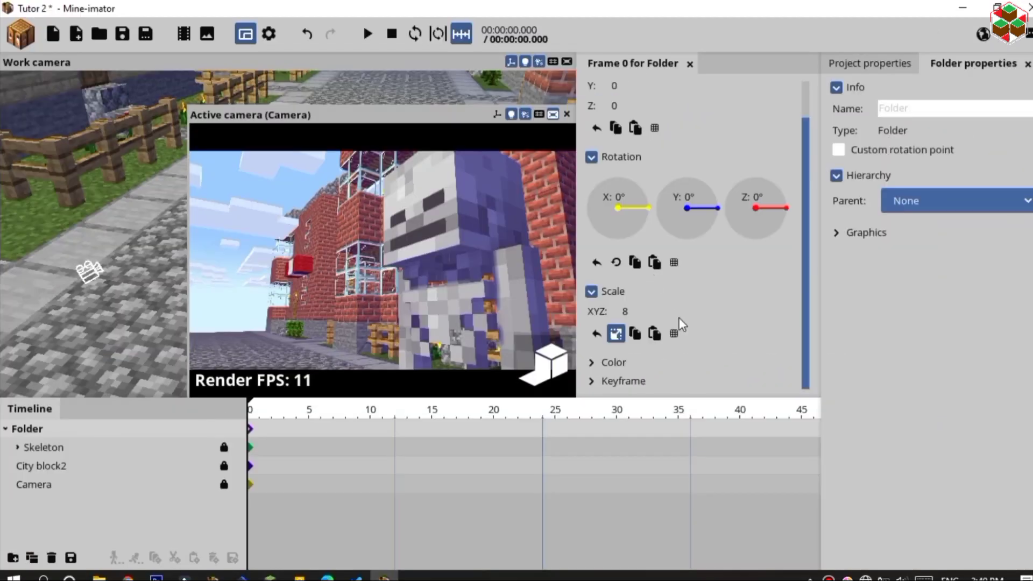
pyautogui.moveTo(679, 313)
pyautogui.mouseDown()
pyautogui.moveTo(638, 323)
pyautogui.moveTo(637, 292)
pyautogui.moveTo(643, 320)
pyautogui.moveTo(705, 330)
pyautogui.moveTo(679, 309)
pyautogui.mouseUp()
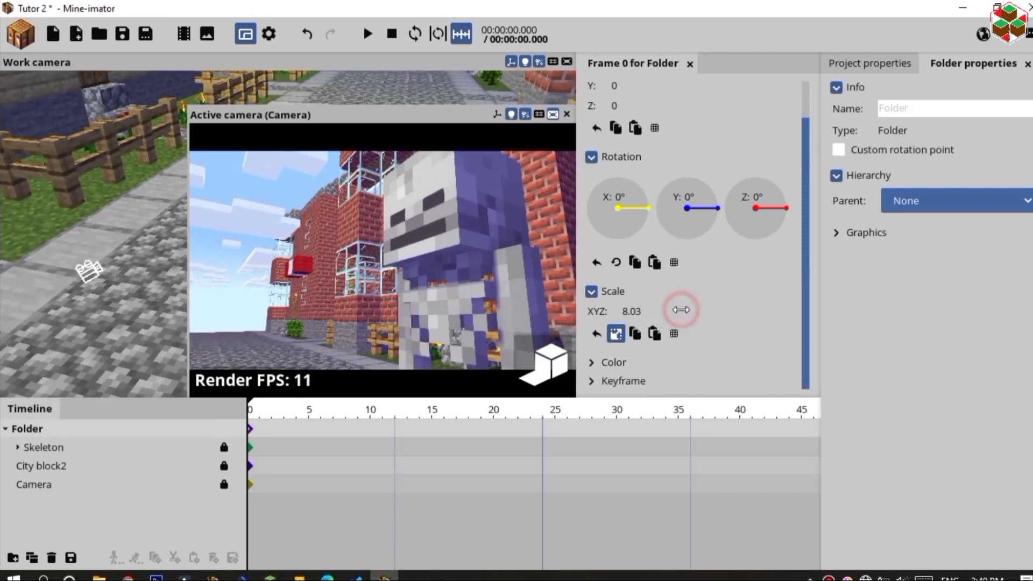
pyautogui.write('8')
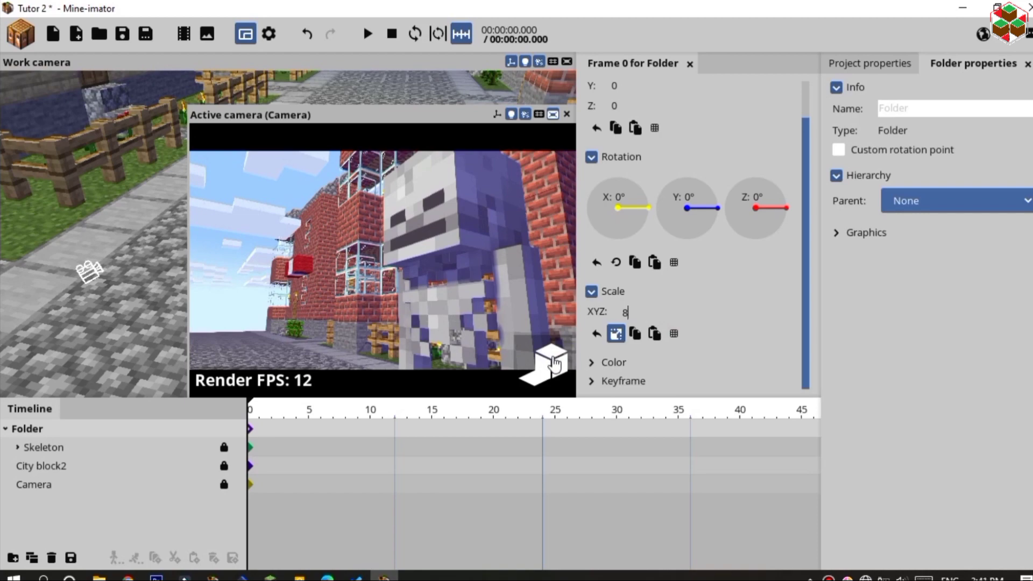
pyautogui.click(552, 357)
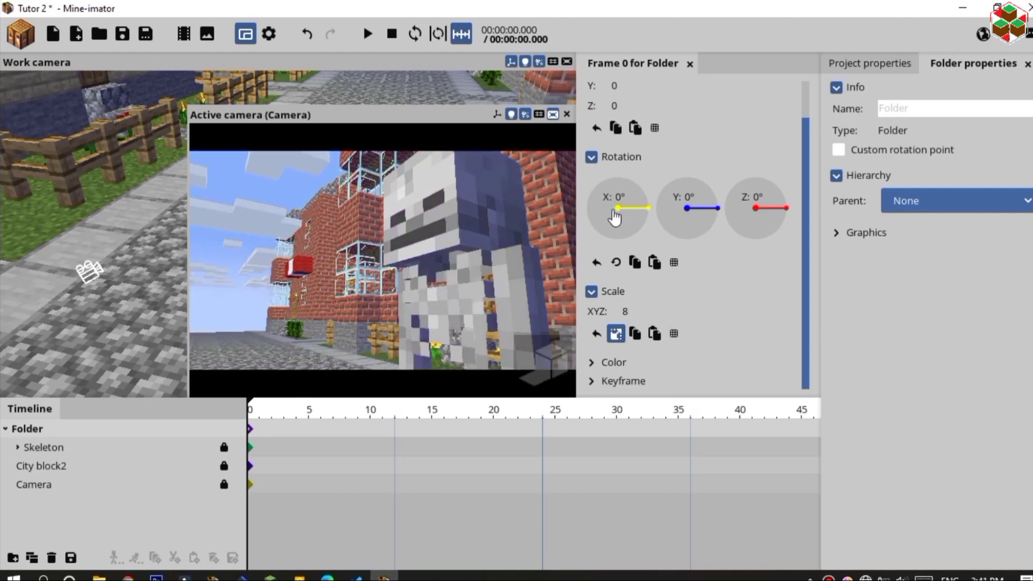
# Close the active camera view and examine the city block in the work camera
pyautogui.click(566, 114)
pyautogui.moveTo(505, 212); pyautogui.dragTo(371, 237, button='right')
pyautogui.moveTo(371, 237); pyautogui.dragTo(392, 245)
pyautogui.scroll(-5, 392, 245)
pyautogui.scroll(4, 390, 245)
pyautogui.scroll(-8, 392, 246)
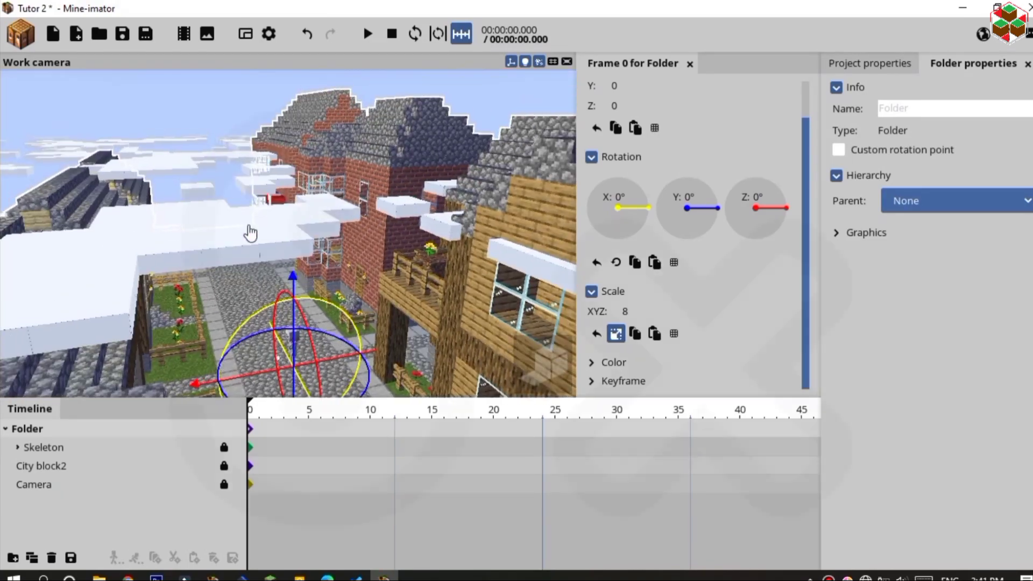
pyautogui.moveTo(463, 282); pyautogui.dragTo(400, 221)
pyautogui.scroll(4, 486, 237)
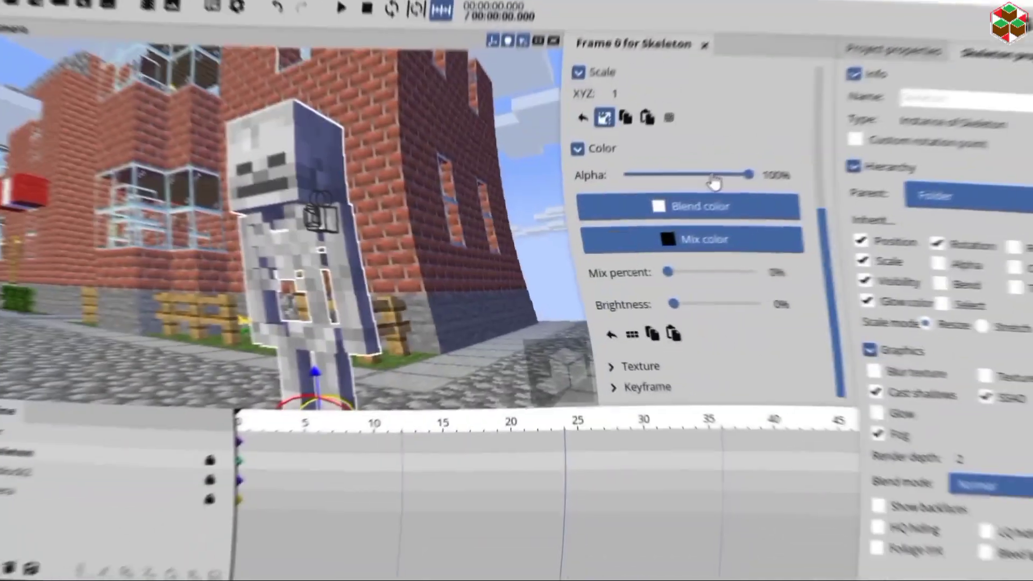
# Try the alpha setting and different blend colors on the skeleton, returning the blend color to white
pyautogui.moveTo(742, 186)
pyautogui.mouseDown()
pyautogui.moveTo(594, 183)
pyautogui.moveTo(742, 188)
pyautogui.moveTo(619, 190)
pyautogui.moveTo(725, 199)
pyautogui.moveTo(611, 189)
pyautogui.moveTo(742, 185)
pyautogui.mouseUp()
pyautogui.click(656, 216)
pyautogui.moveTo(505, 183); pyautogui.dragTo(600, 142)
pyautogui.click(515, 171)
pyautogui.moveTo(521, 172)
pyautogui.mouseDown()
pyautogui.moveTo(581, 162)
pyautogui.moveTo(682, 171)
pyautogui.moveTo(532, 141)
pyautogui.moveTo(467, 147)
pyautogui.mouseUp()
pyautogui.click(620, 348)
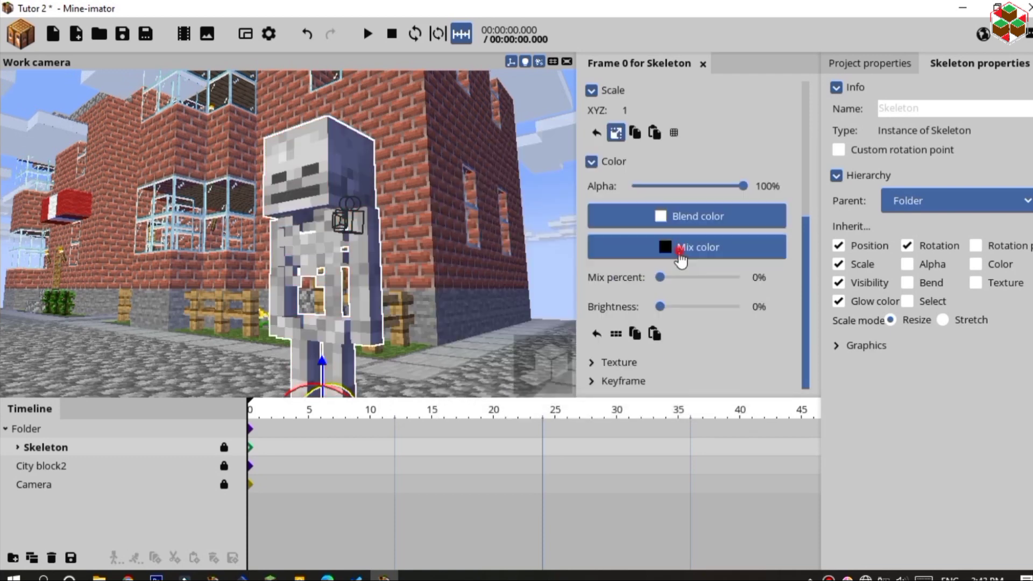
# Try a red mix color (FF0000) on the skeleton with a raised mix percent
pyautogui.click(678, 255)
pyautogui.moveTo(476, 191); pyautogui.dragTo(719, 130)
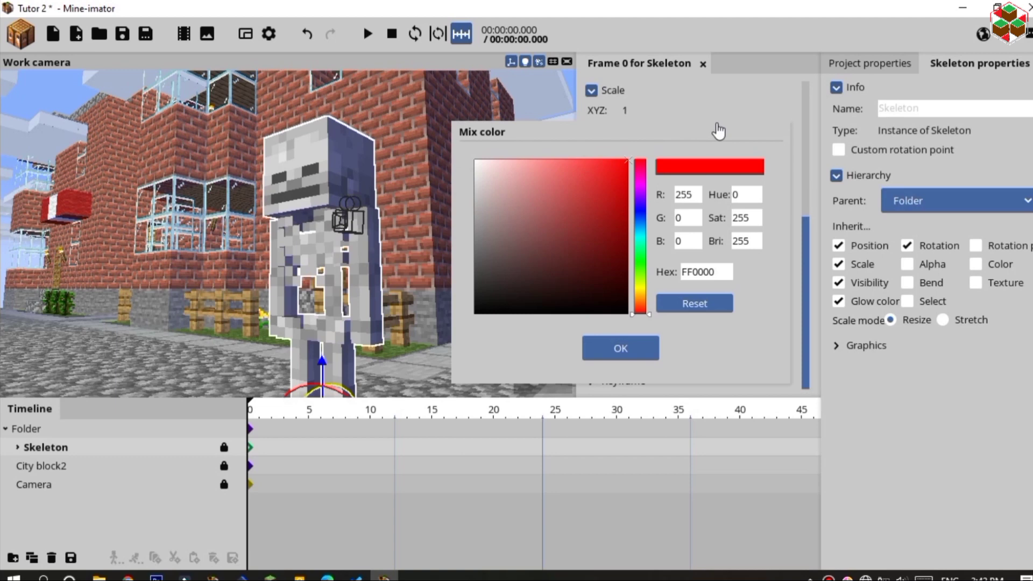
pyautogui.click(619, 347)
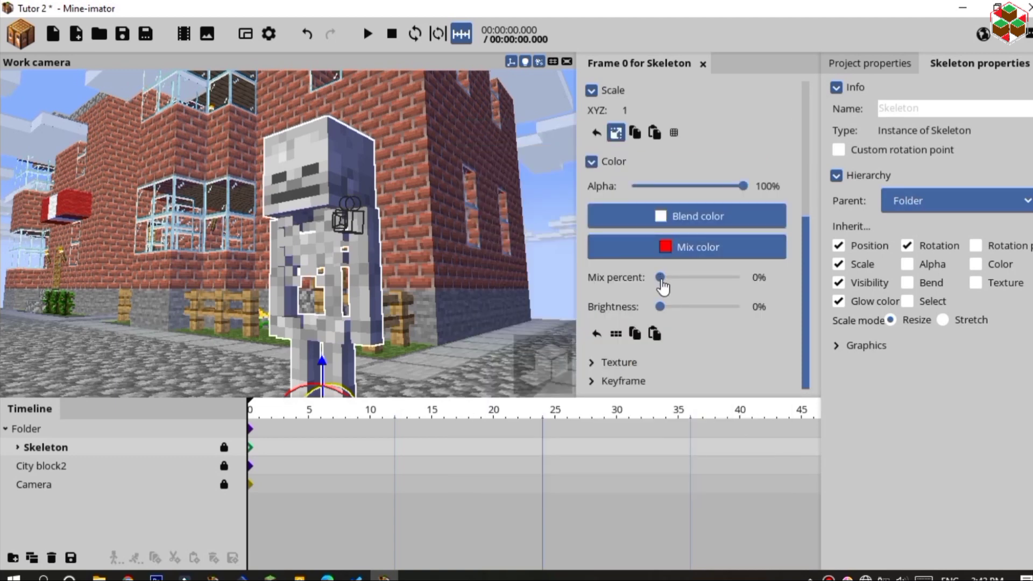
pyautogui.moveTo(661, 278); pyautogui.dragTo(828, 331)
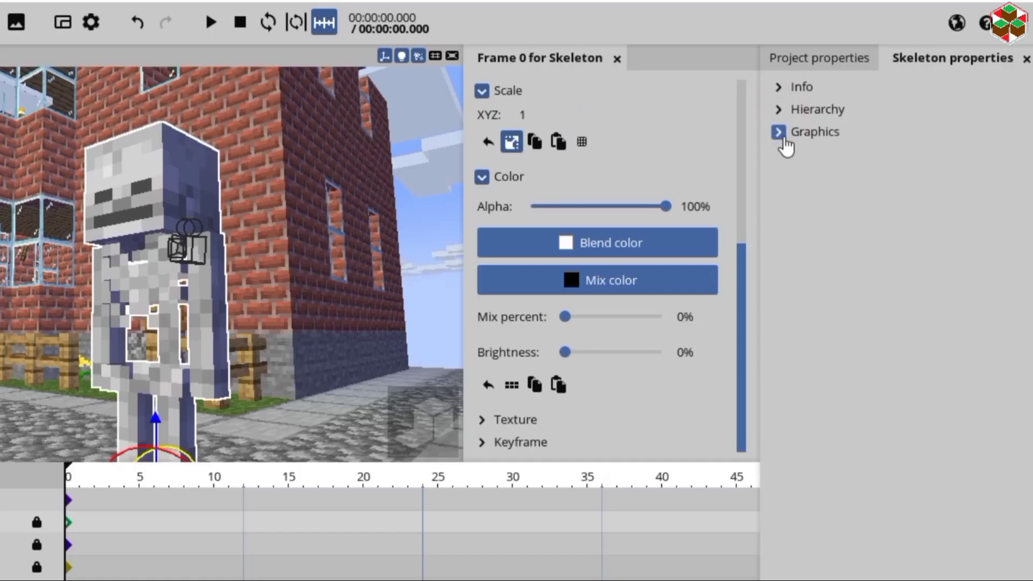
# Expand the skeleton's graphics options and try blur texture and texture filtering while viewing it from different distances
pyautogui.click(779, 133)
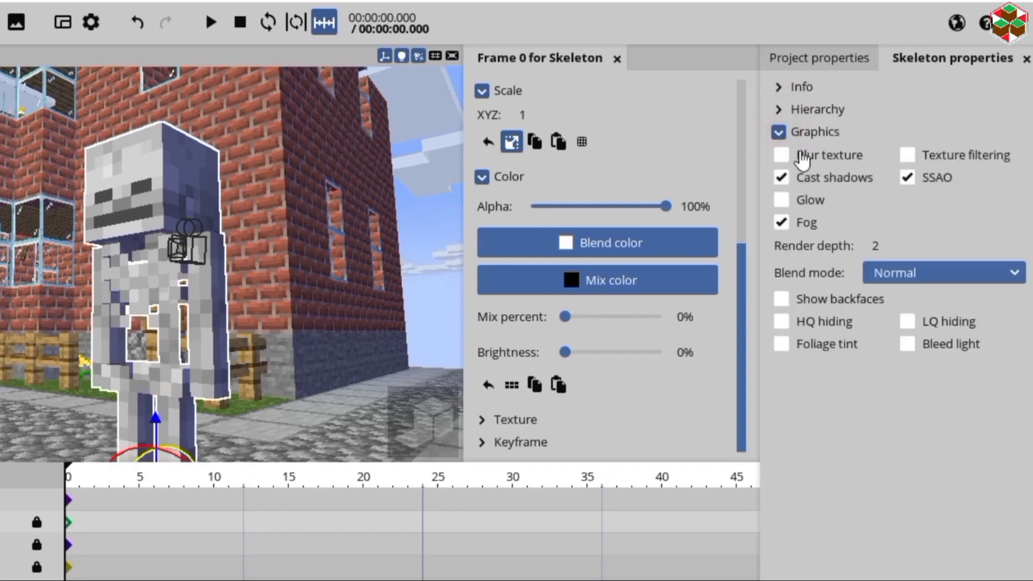
pyautogui.click(781, 156)
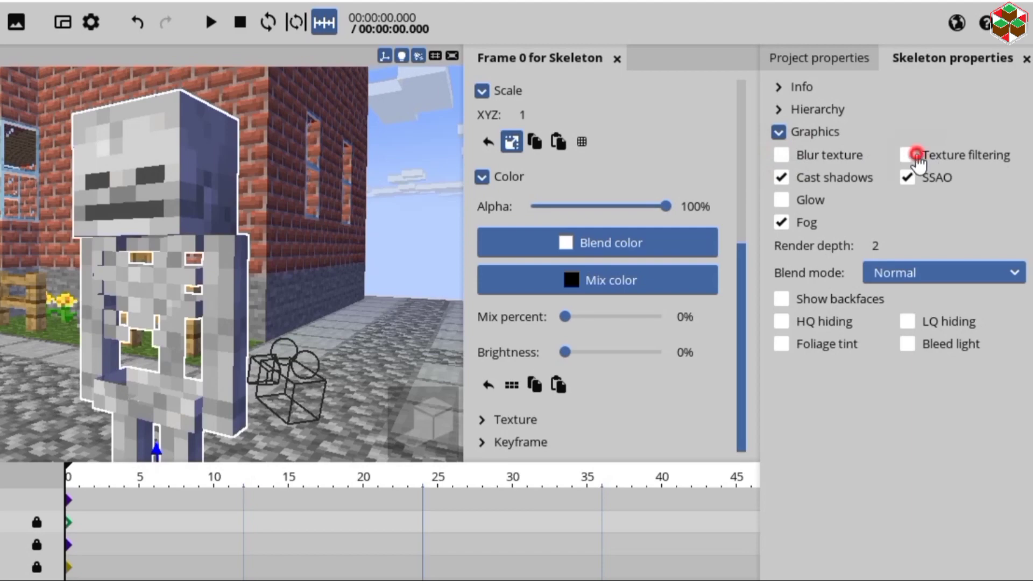
pyautogui.moveTo(374, 213); pyautogui.dragTo(294, 193)
pyautogui.scroll(-6, 311, 225)
pyautogui.scroll(-5, 293, 237)
pyautogui.moveTo(211, 265); pyautogui.dragTo(220, 266)
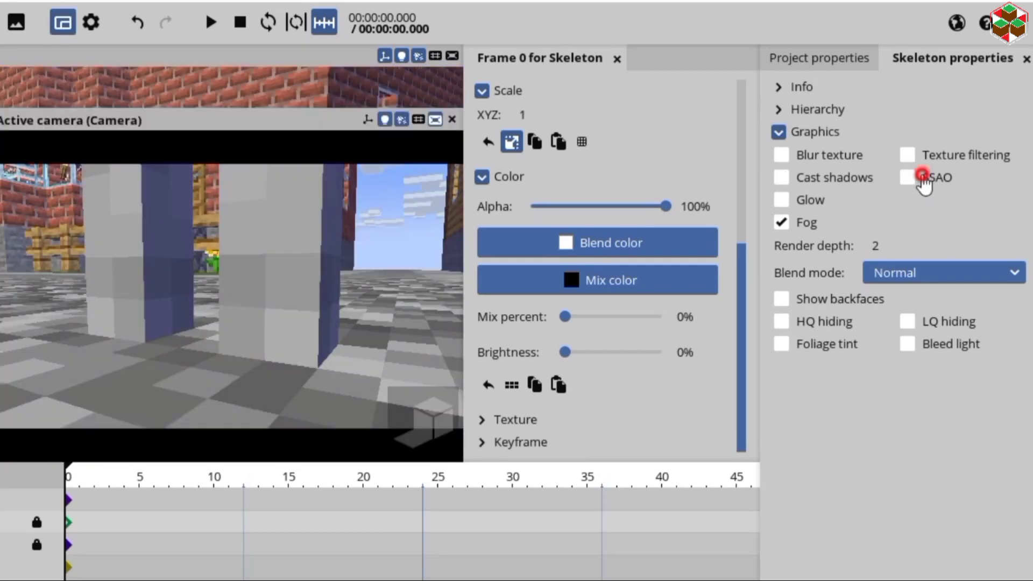
# Compare the skeleton with SSAO and cast shadows switched on and off, leaving SSAO on and cast shadows off
pyautogui.click(923, 179)
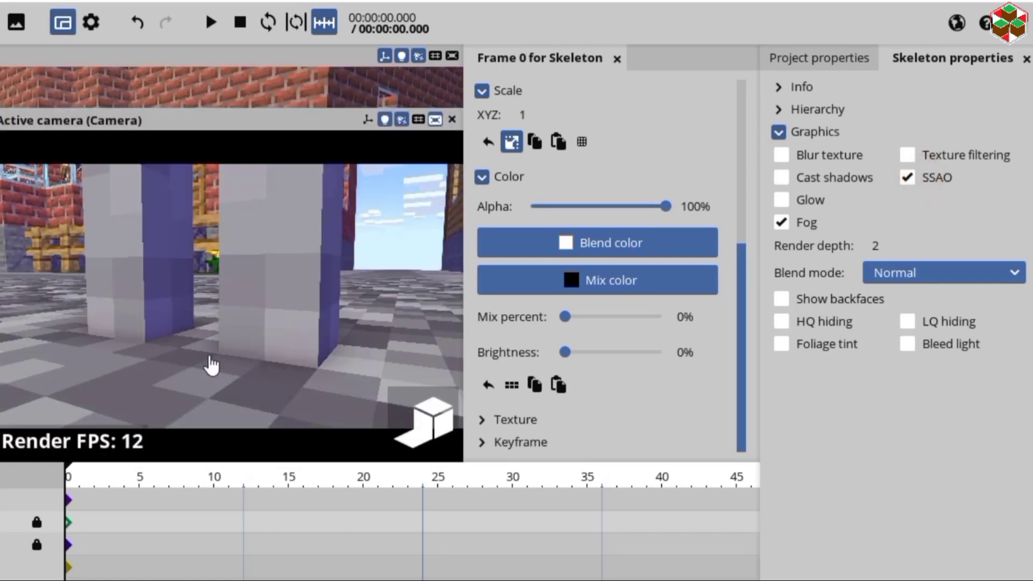
pyautogui.click(907, 178)
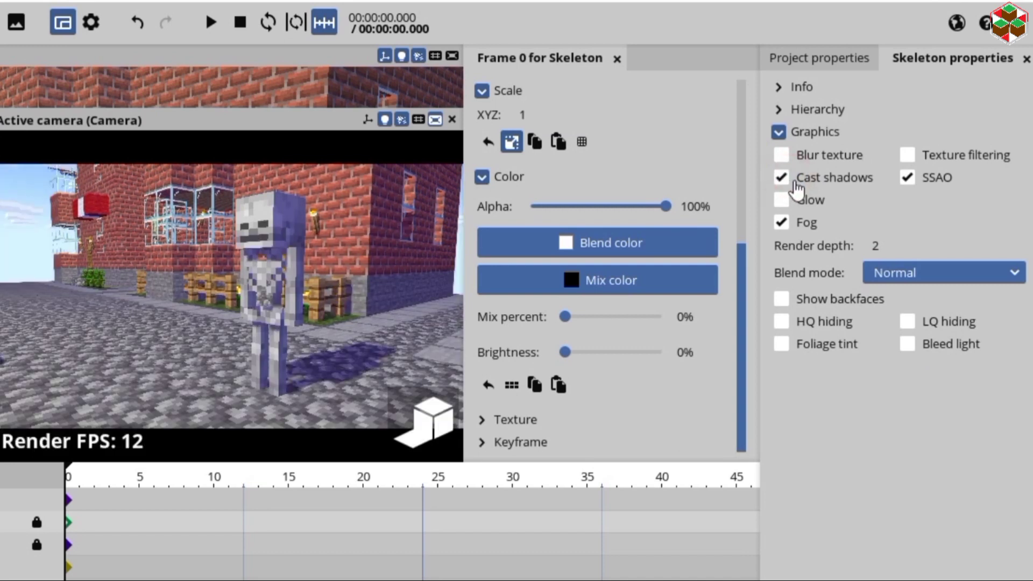
pyautogui.click(781, 178)
pyautogui.click(781, 178)
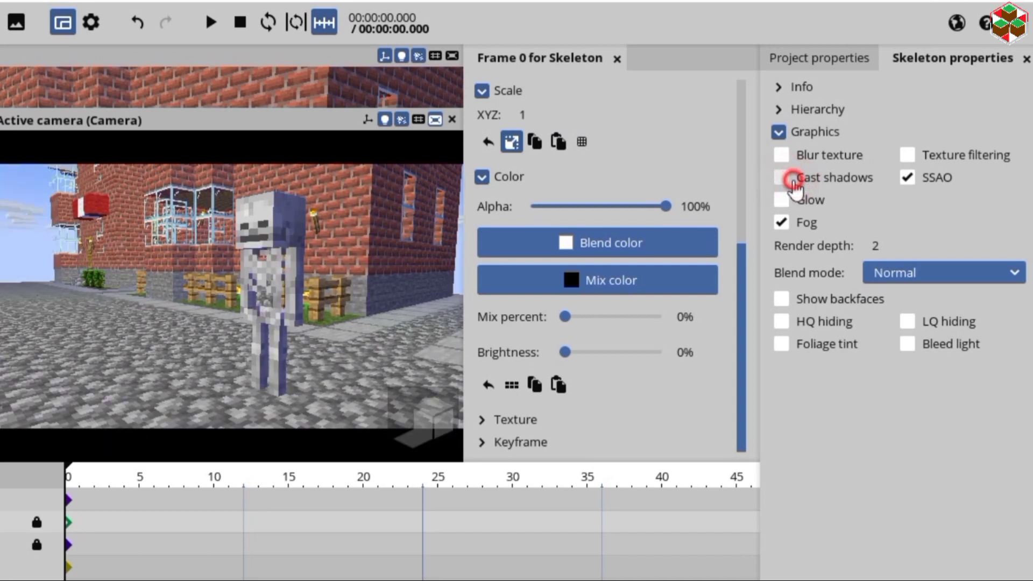
pyautogui.click(795, 182)
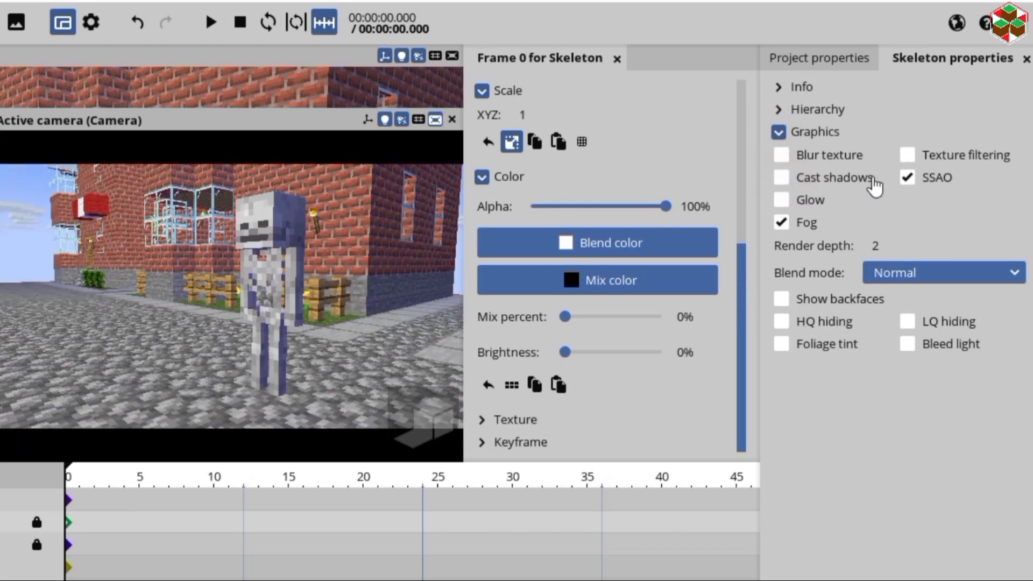
# Turn on the skeleton's glow, reposition the camera to show the whole figure, and reselect the skeleton
pyautogui.click(784, 201)
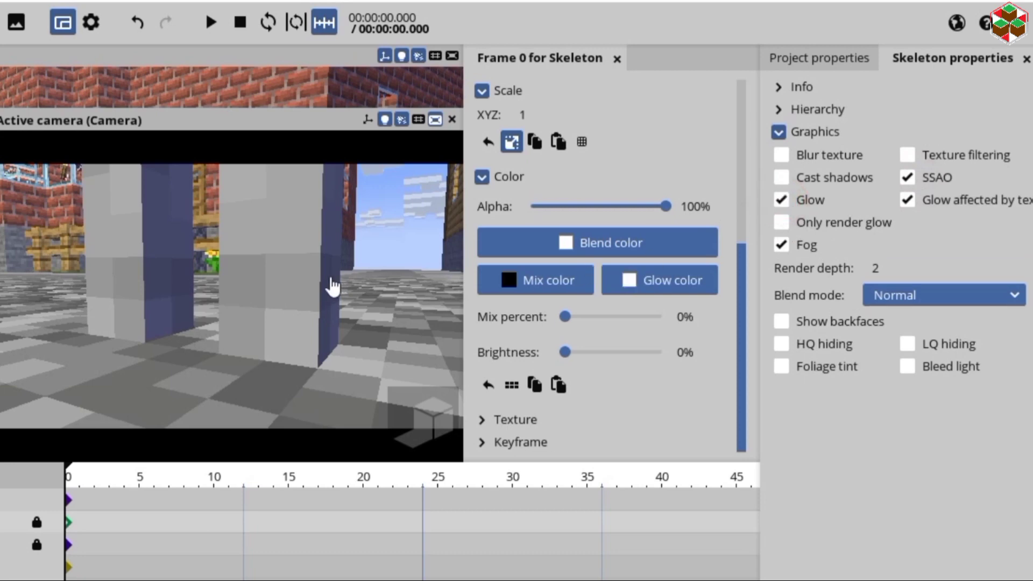
pyautogui.moveTo(325, 275)
pyautogui.mouseDown(button='right')
pyautogui.moveTo(321, 231)
pyautogui.moveTo(324, 269)
pyautogui.mouseUp(button='right')
pyautogui.press('s')
pyautogui.press('e')
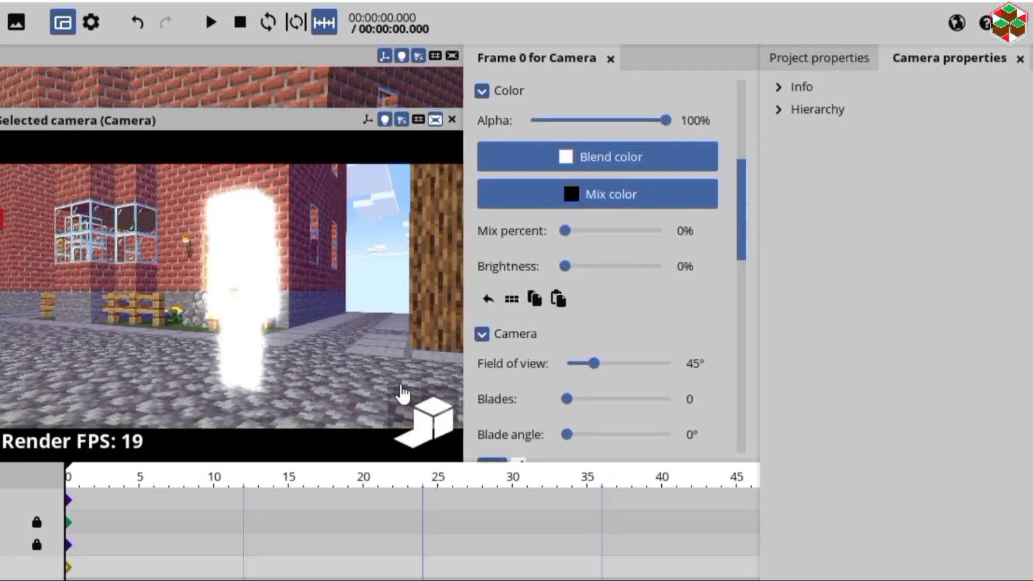
pyautogui.click(246, 266)
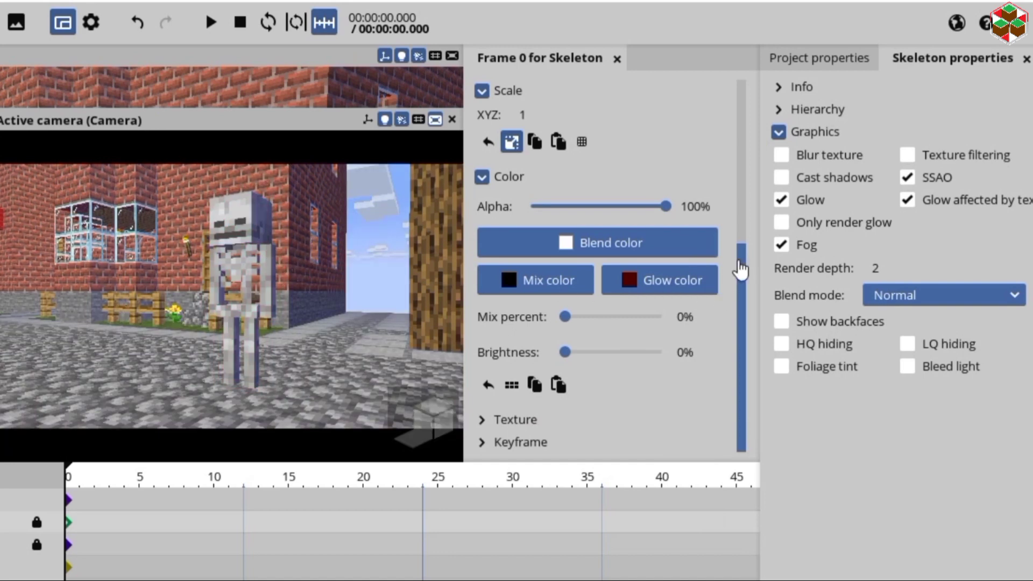
# Try the only render glow and glow affected by texture options on the skeleton, restoring both settings
pyautogui.click(788, 223)
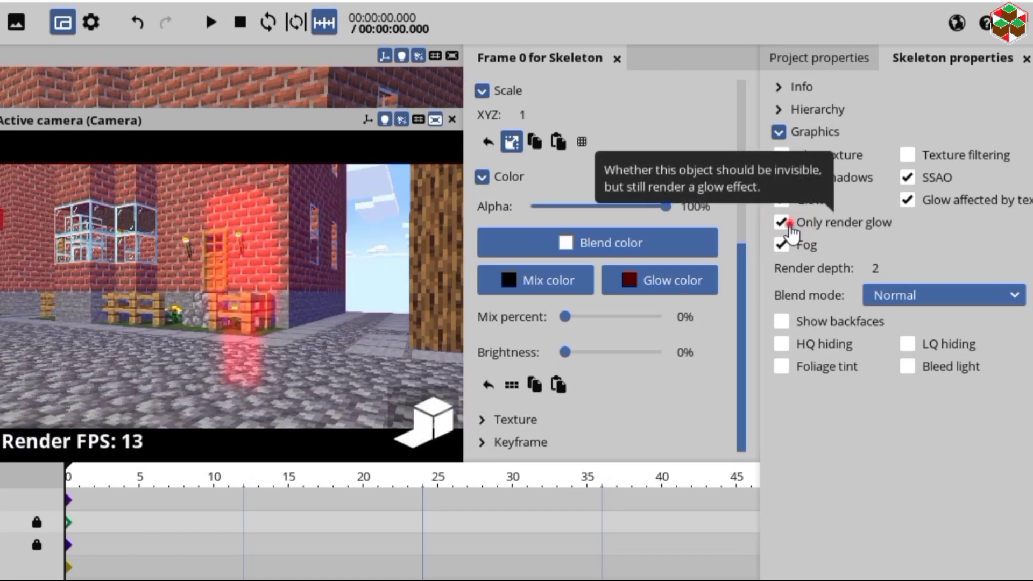
pyautogui.click(788, 224)
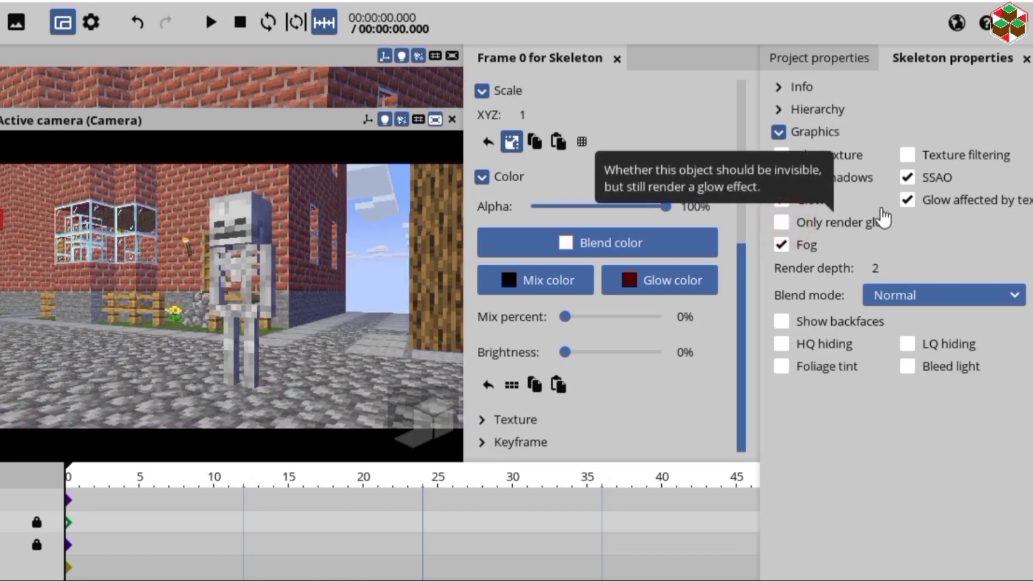
pyautogui.click(909, 202)
pyautogui.click(909, 201)
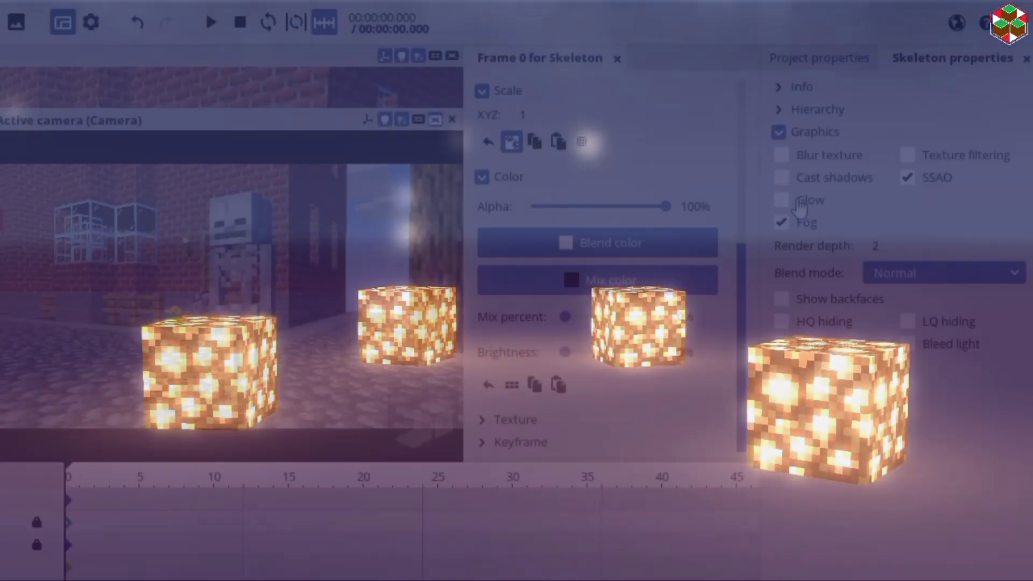
# Set the skeleton's glow color to white and compare the glow with and without the texture affecting it
pyautogui.click(781, 200)
pyautogui.click(907, 200)
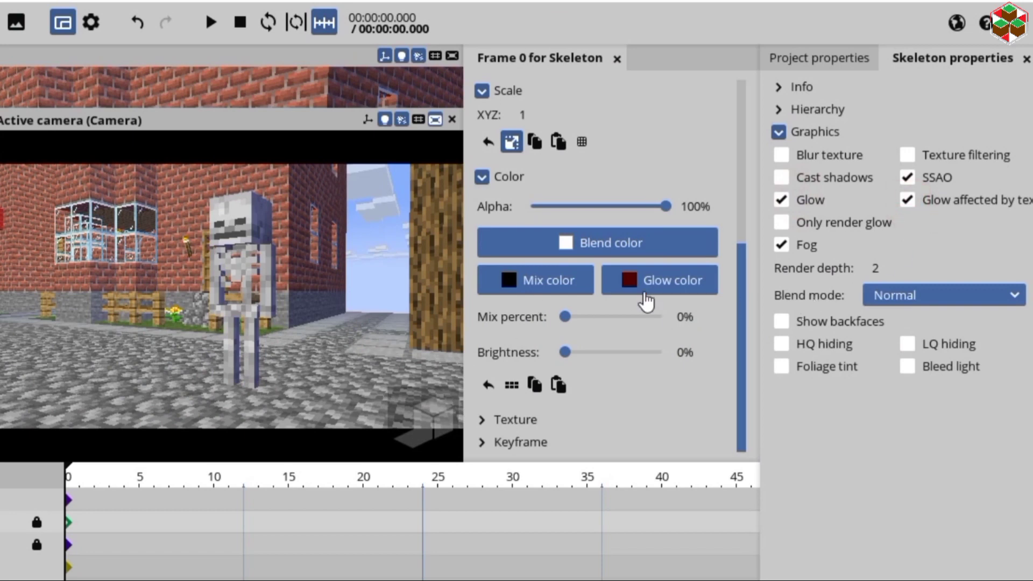
pyautogui.click(644, 295)
pyautogui.click(627, 347)
pyautogui.click(500, 400)
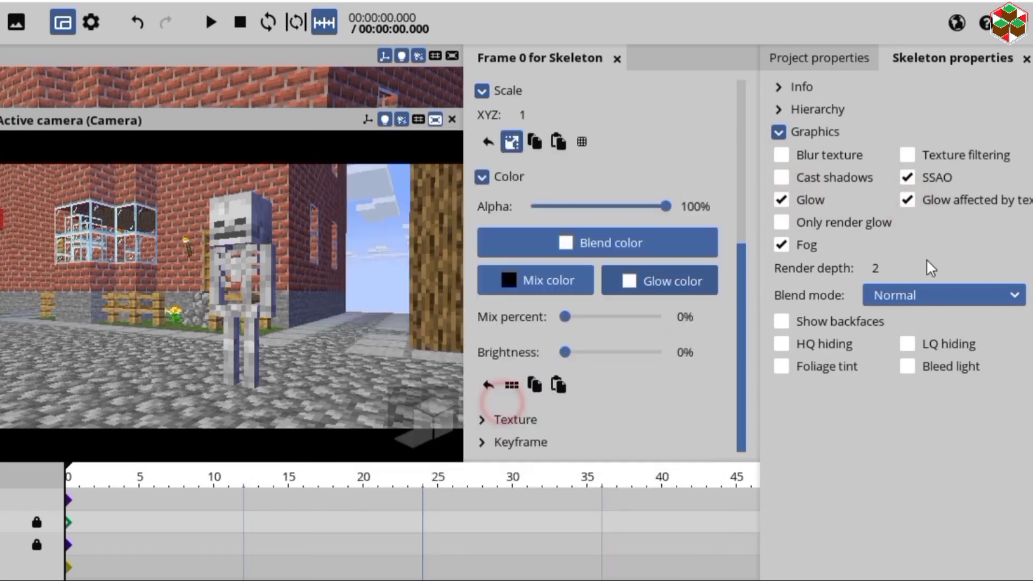
pyautogui.click(915, 206)
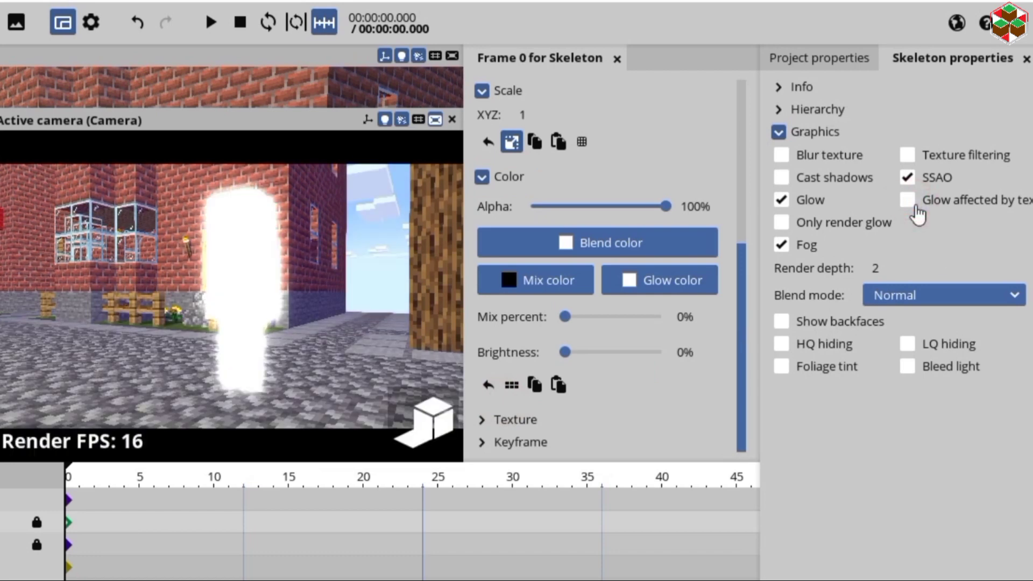
pyautogui.click(915, 207)
# Turn off the skeleton's glow and fog, and view it from another angle in the foggy scene
pyautogui.click(781, 200)
pyautogui.click(783, 222)
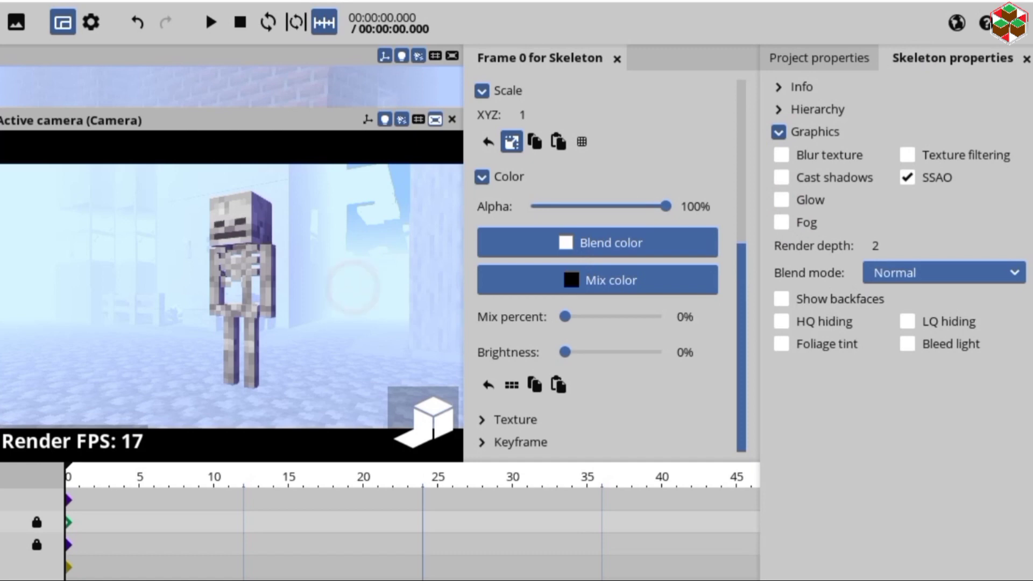
pyautogui.moveTo(353, 288); pyautogui.dragTo(307, 293)
pyautogui.moveTo(306, 294); pyautogui.dragTo(290, 294)
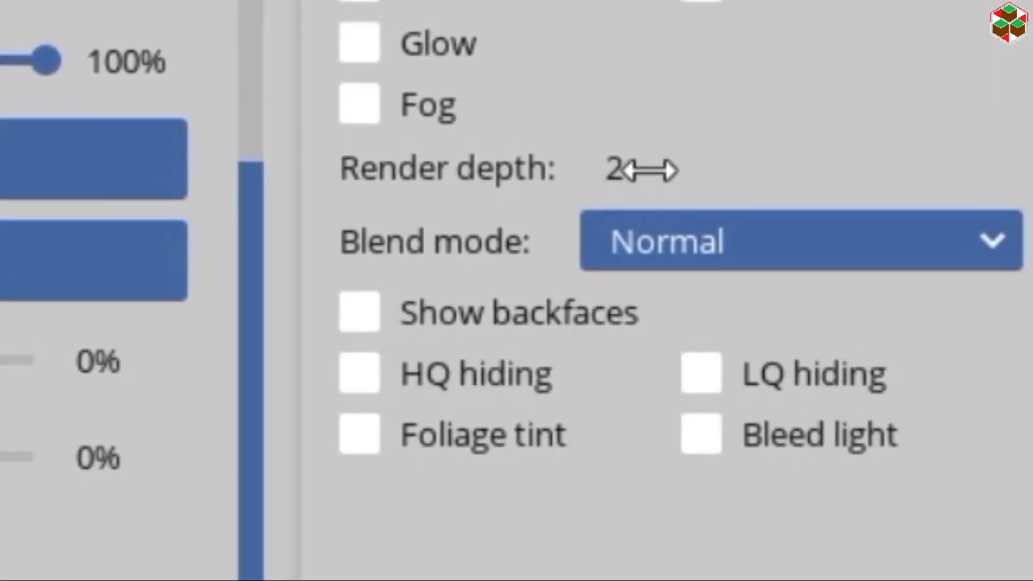
# Try lowering the skeleton's render depth to -7 and -8
pyautogui.moveTo(632, 171); pyautogui.dragTo(470, 198)
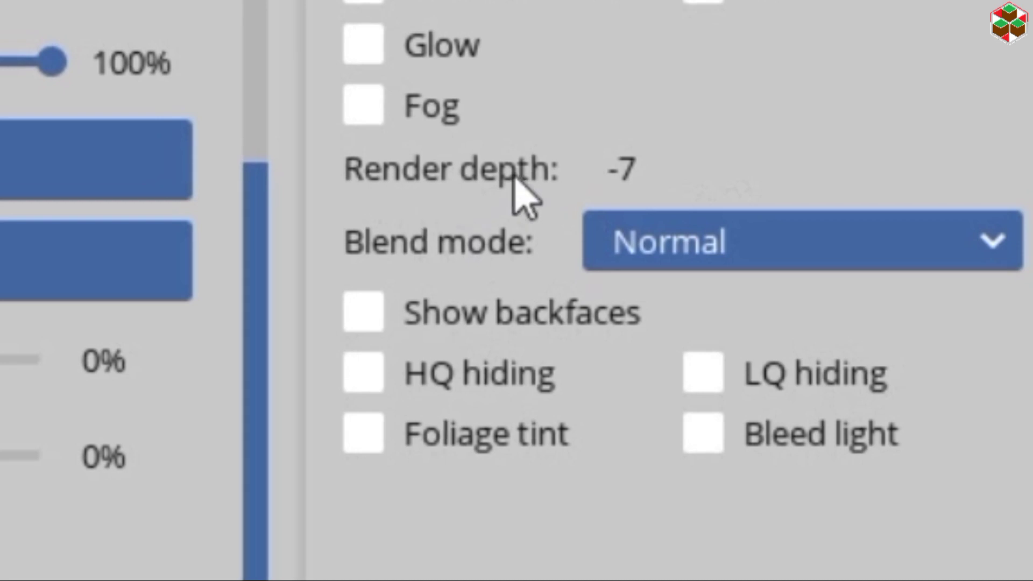
pyautogui.moveTo(657, 175); pyautogui.dragTo(618, 172)
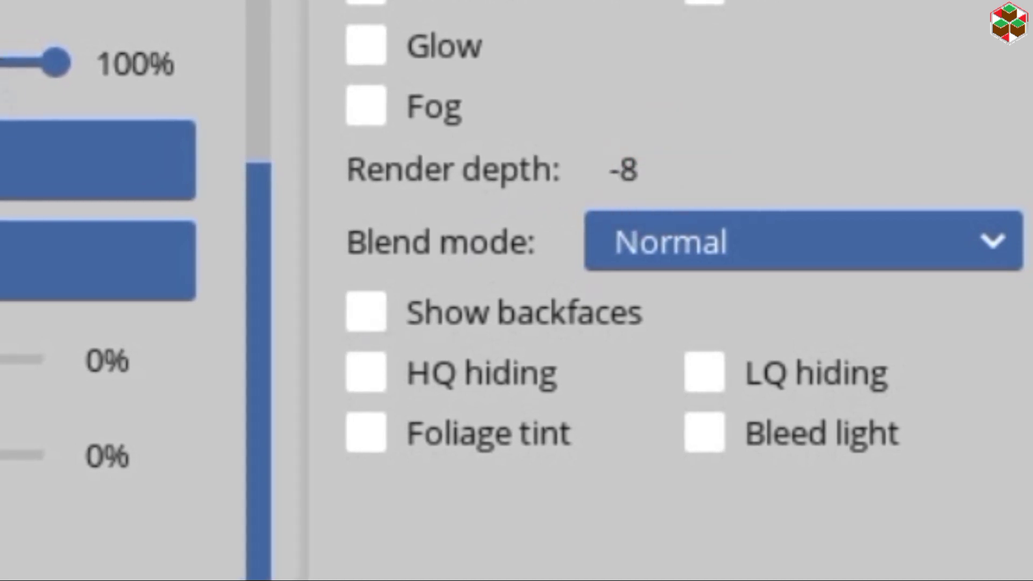
pyautogui.moveTo(57, 63); pyautogui.dragTo(0, 63)
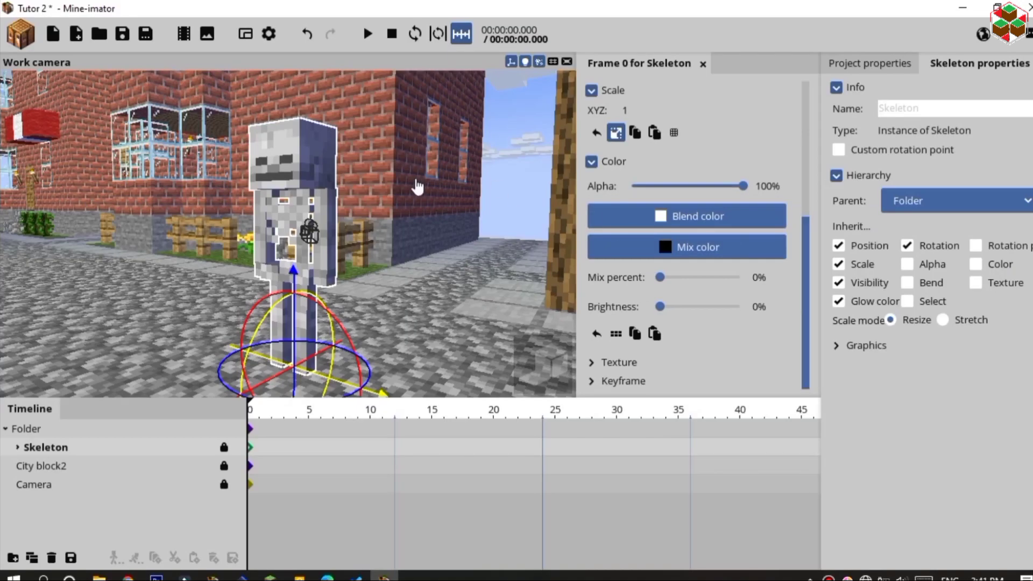
# Try different alpha levels on the skeleton in the work camera and open its graphics options
pyautogui.moveTo(417, 184); pyautogui.dragTo(419, 182, button='right')
pyautogui.press('w')
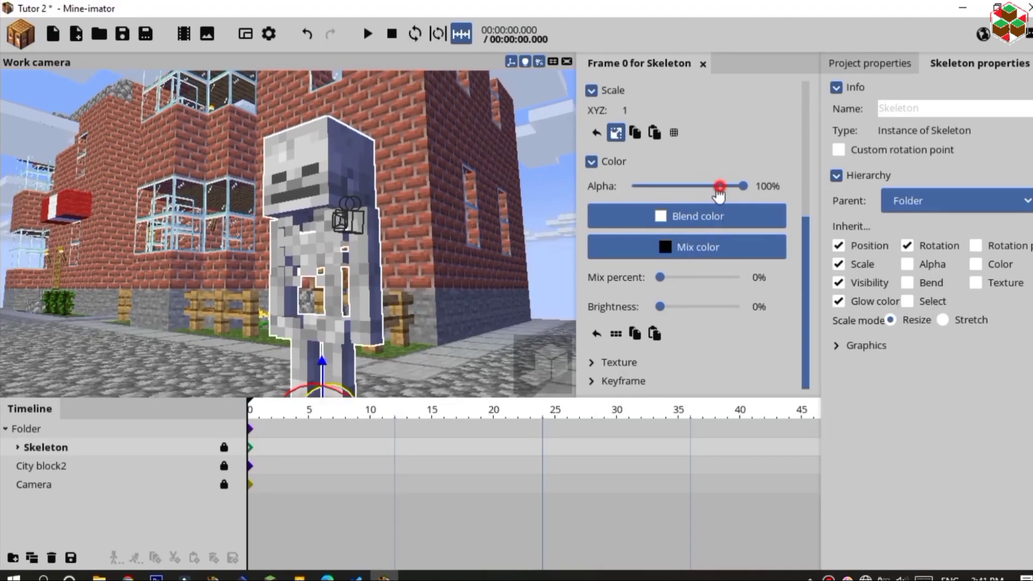
pyautogui.moveTo(719, 186); pyautogui.dragTo(792, 226)
pyautogui.click(837, 345)
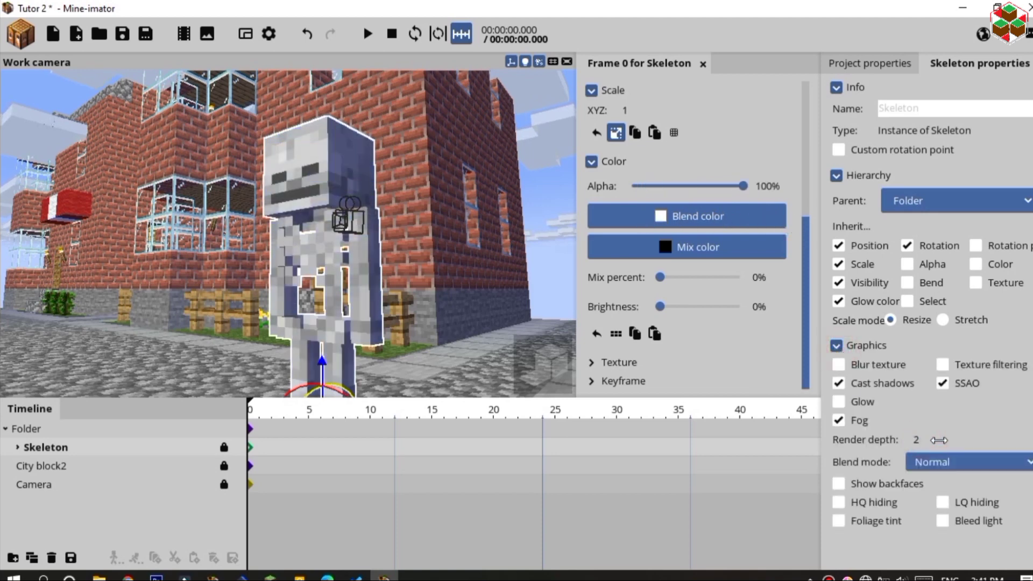
pyautogui.moveTo(712, 192); pyautogui.dragTo(616, 193)
pyautogui.click(835, 344)
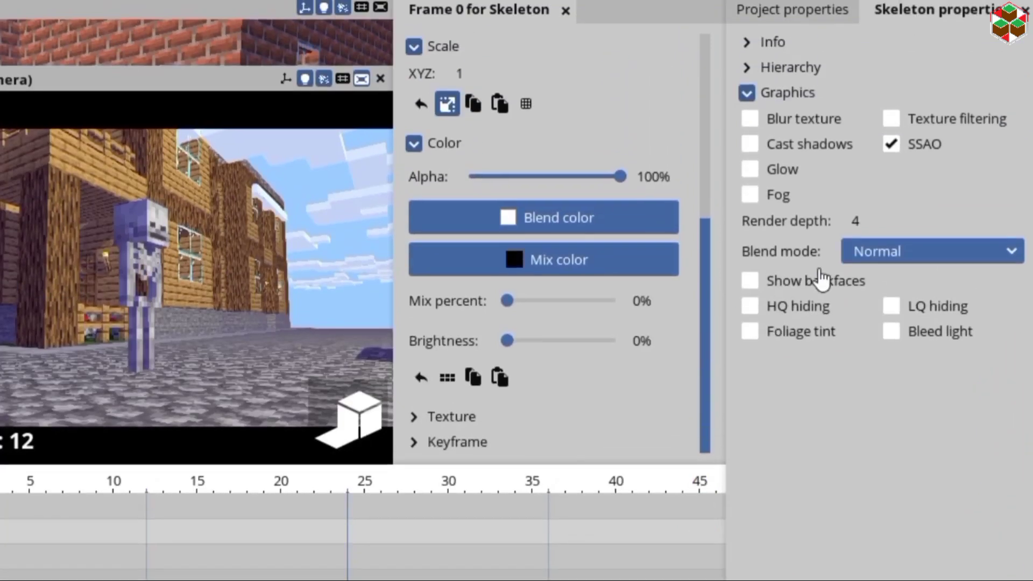
# Try the Add, Subtract, Multiply and Screen blend modes on the skeleton, returning the blend mode to Normal
pyautogui.click(881, 257)
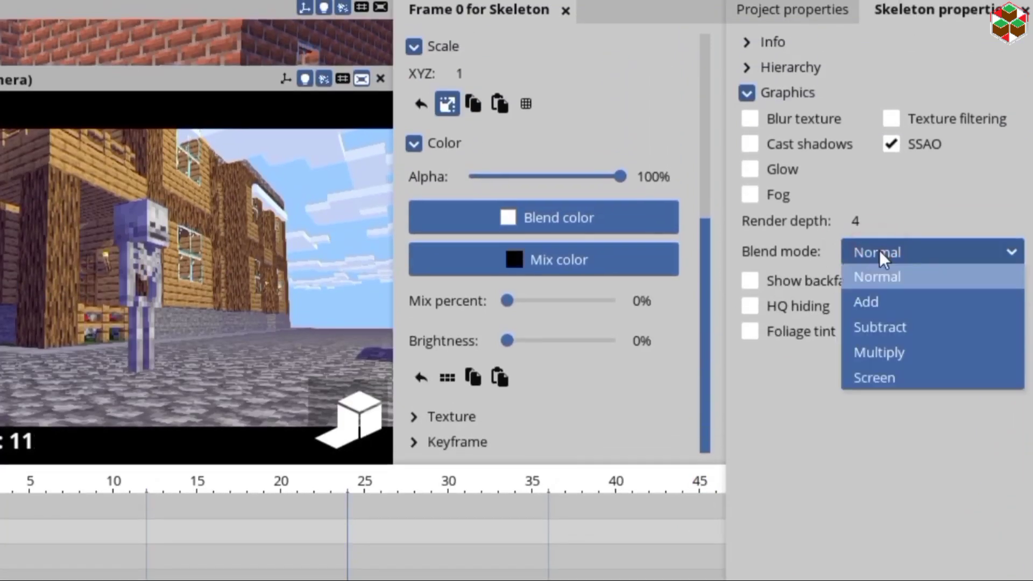
pyautogui.click(867, 302)
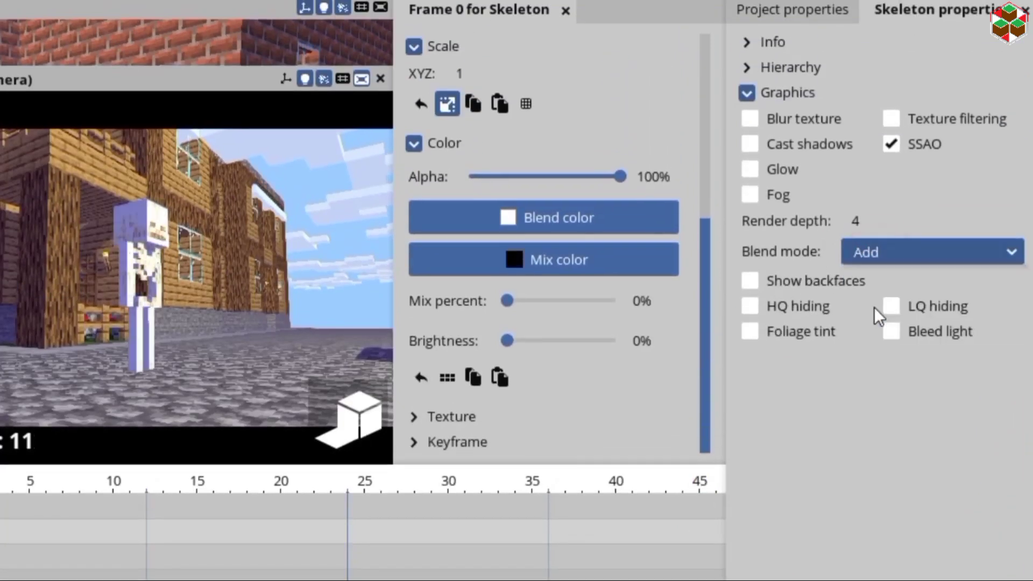
pyautogui.click(890, 258)
pyautogui.click(888, 329)
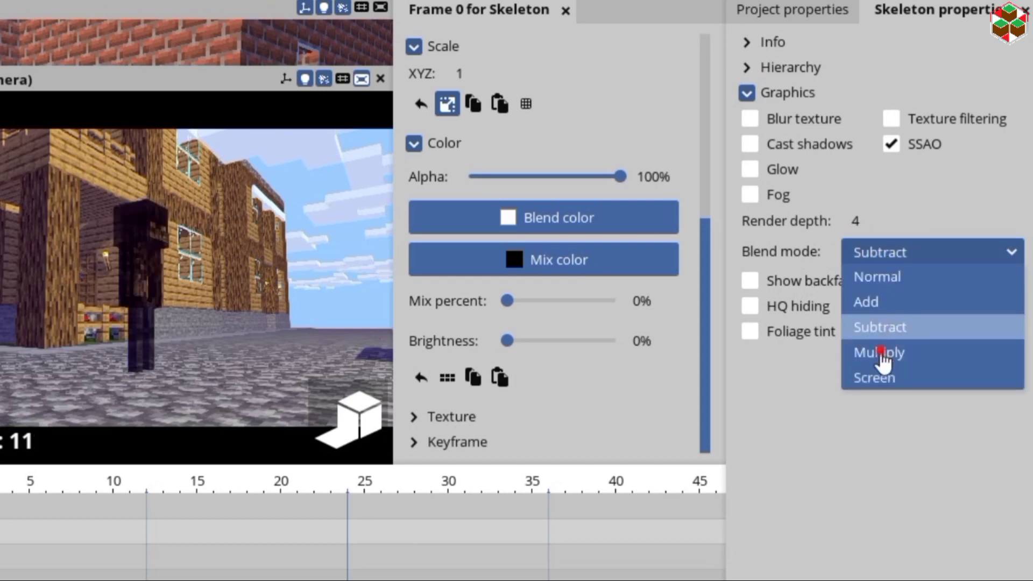
pyautogui.click(879, 352)
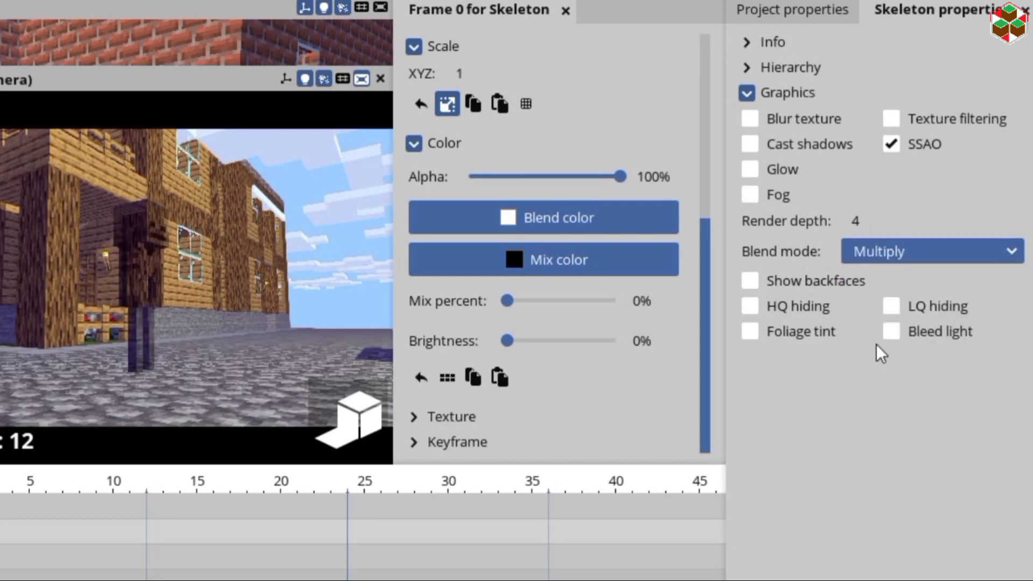
pyautogui.click(894, 253)
pyautogui.click(877, 377)
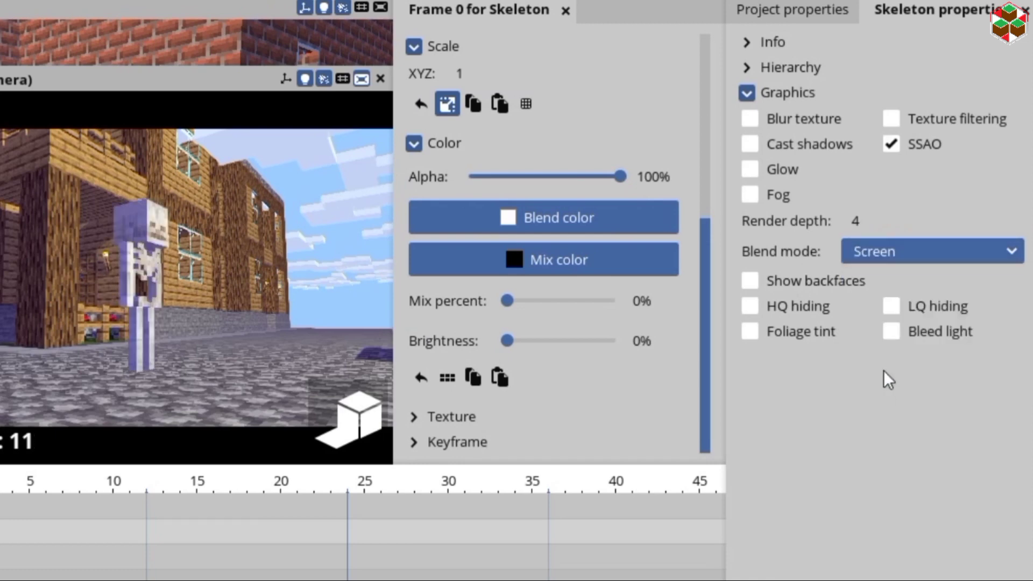
pyautogui.click(900, 266)
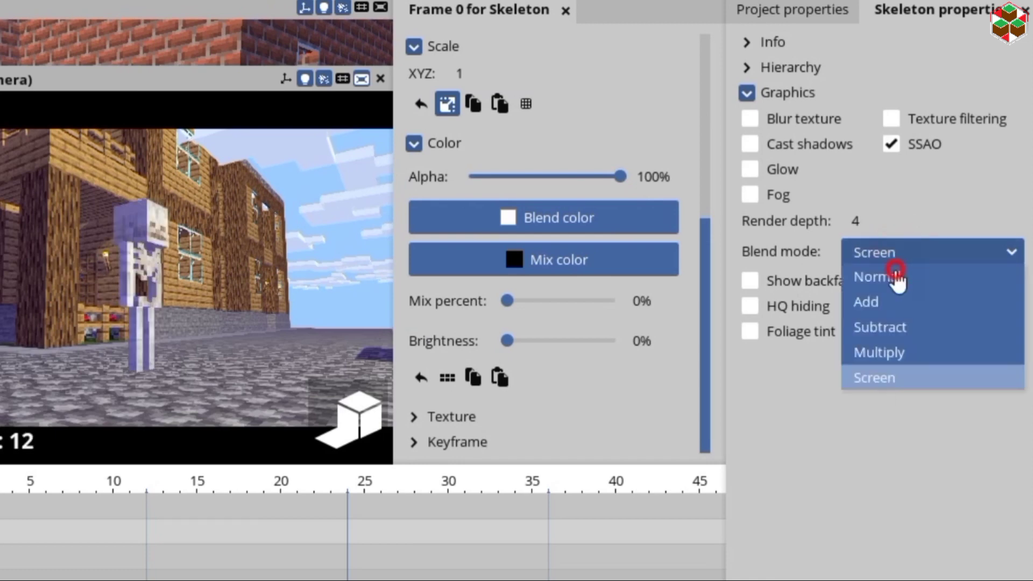
pyautogui.click(894, 276)
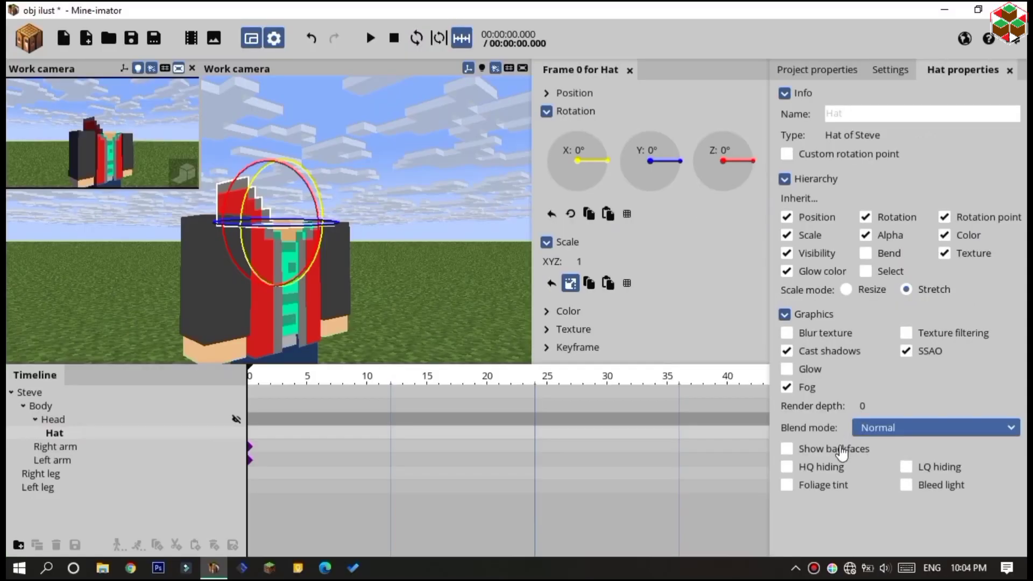
# Switch show backfaces on and off repeatedly for Steve's hat to compare the inner faces of the model
pyautogui.click(788, 449)
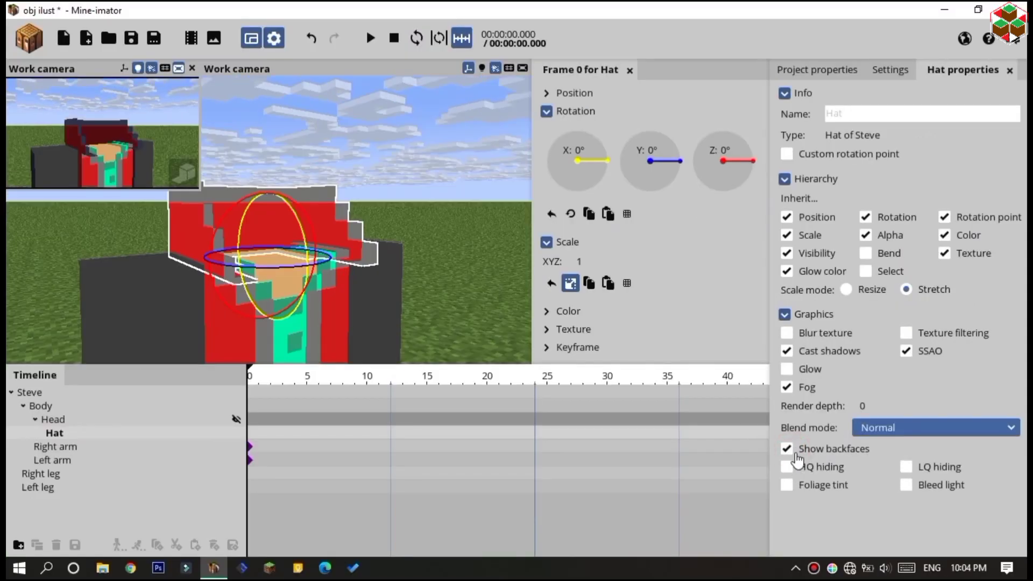
pyautogui.click(796, 452)
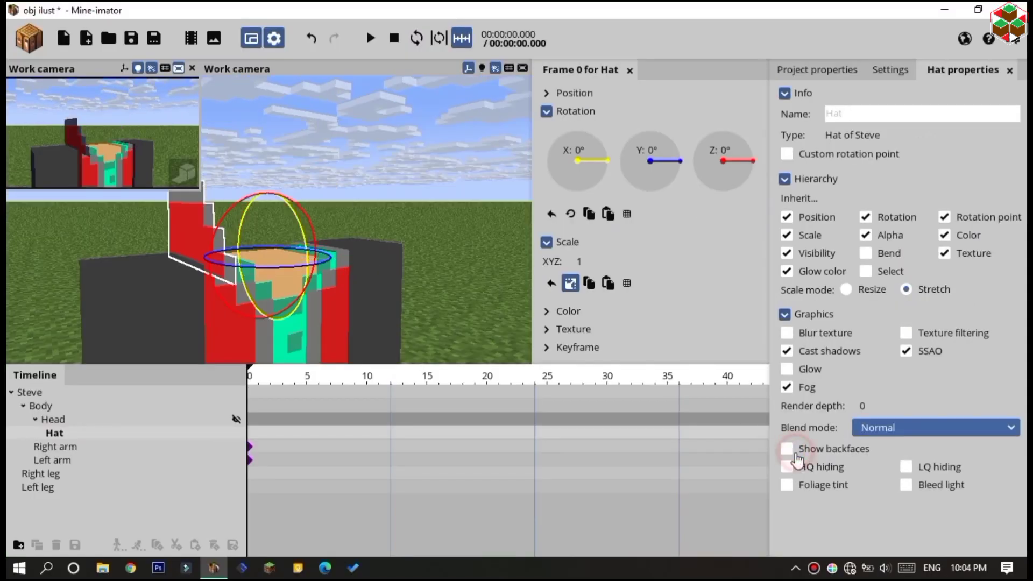
pyautogui.click(795, 452)
pyautogui.click(796, 452)
pyautogui.click(796, 451)
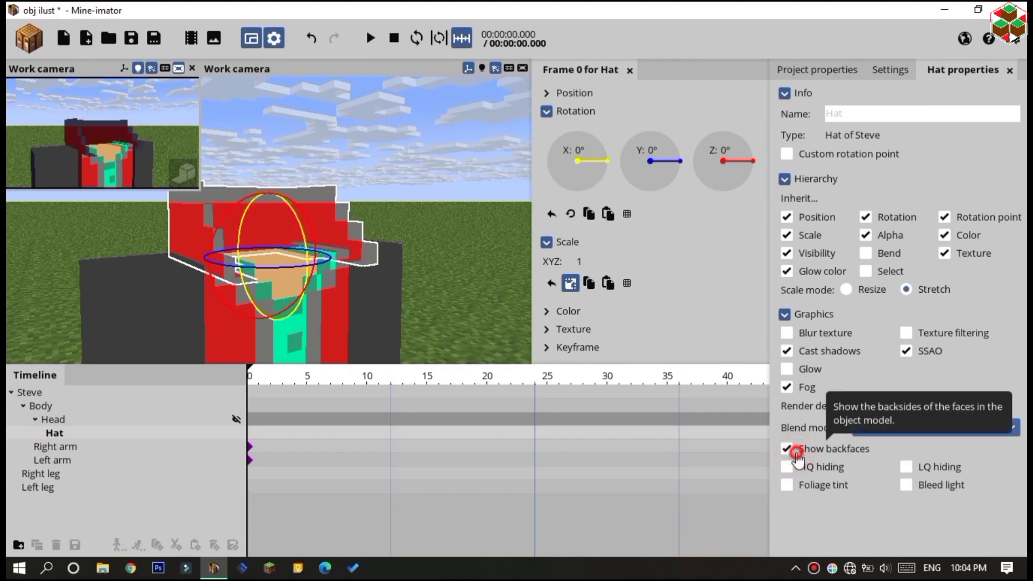
pyautogui.click(796, 452)
pyautogui.click(795, 452)
pyautogui.click(484, 244)
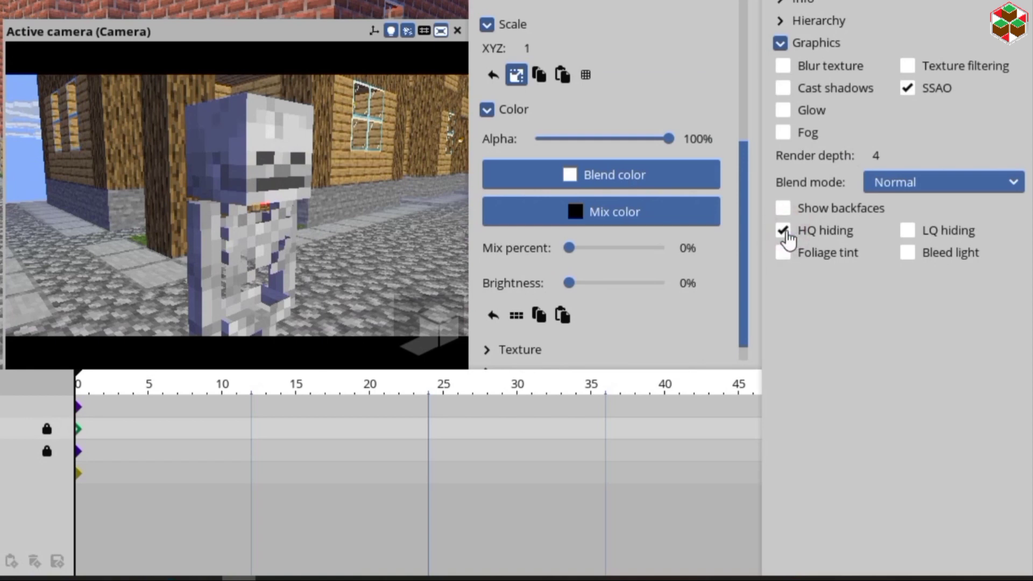
# Switch the active camera between rendered and unrendered view repeatedly to compare the skeleton with HQ hiding enabled
pyautogui.click(432, 331)
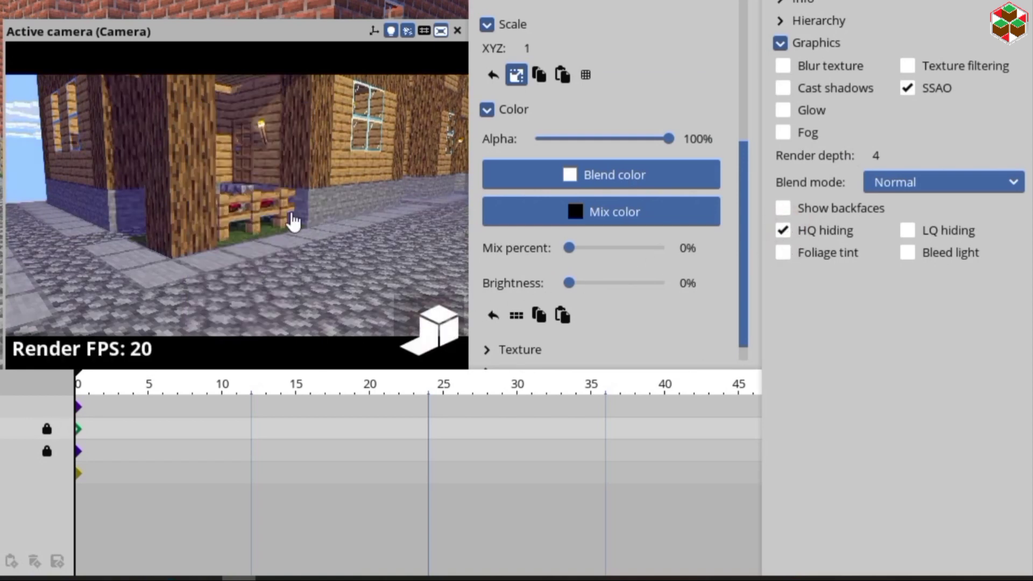
pyautogui.click(433, 325)
pyautogui.click(433, 333)
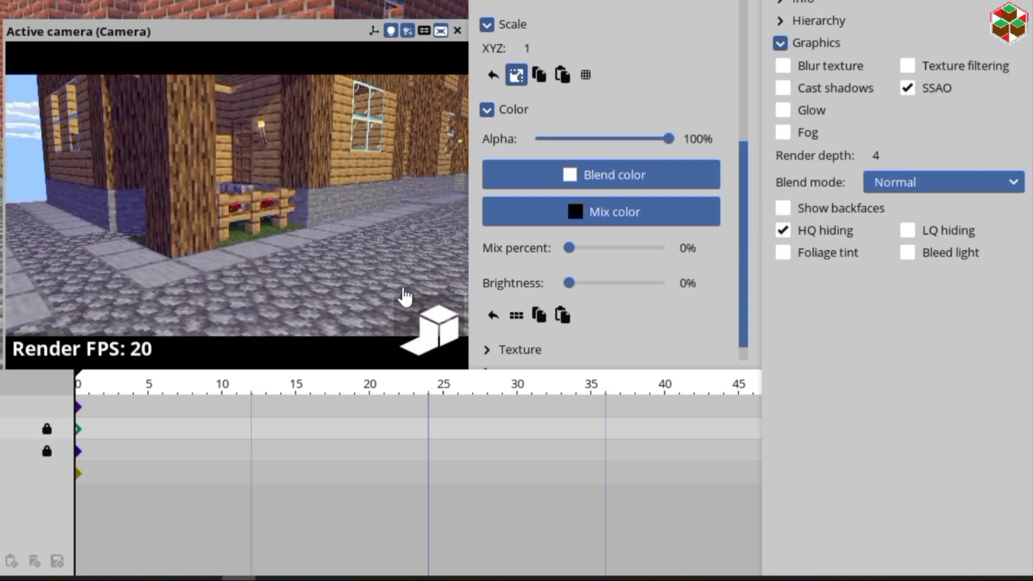
pyautogui.click(433, 325)
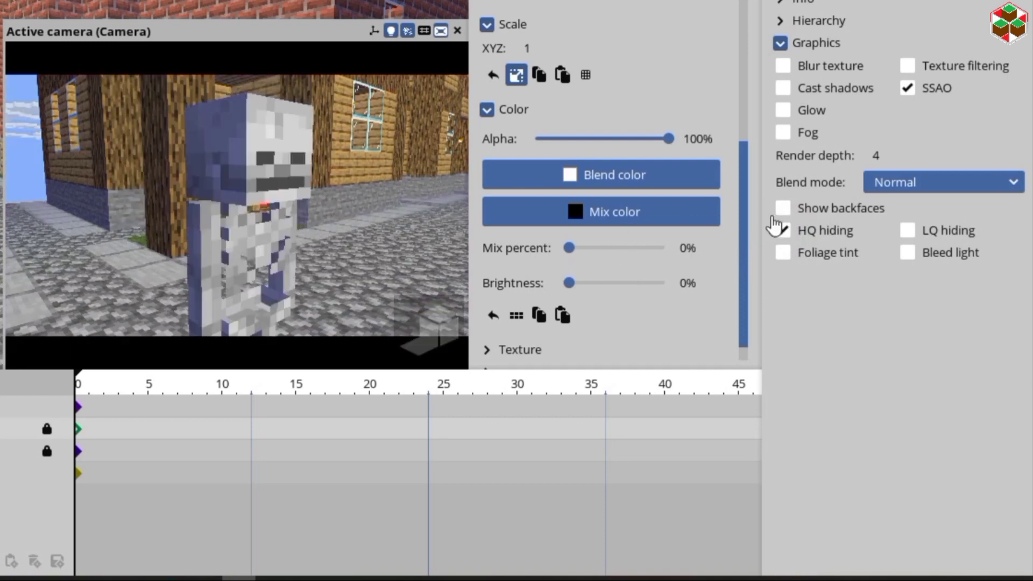
pyautogui.click(434, 333)
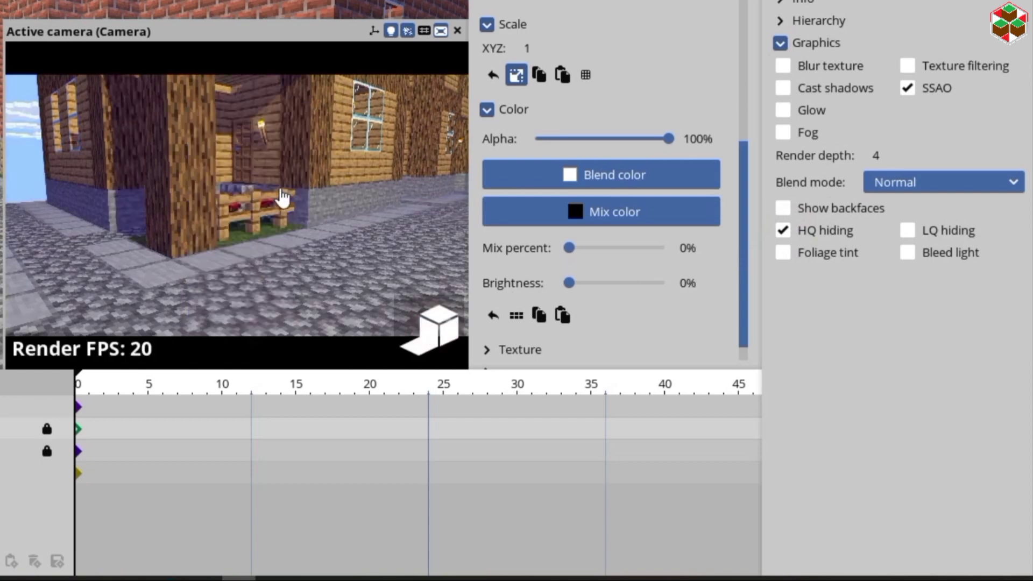
pyautogui.click(438, 318)
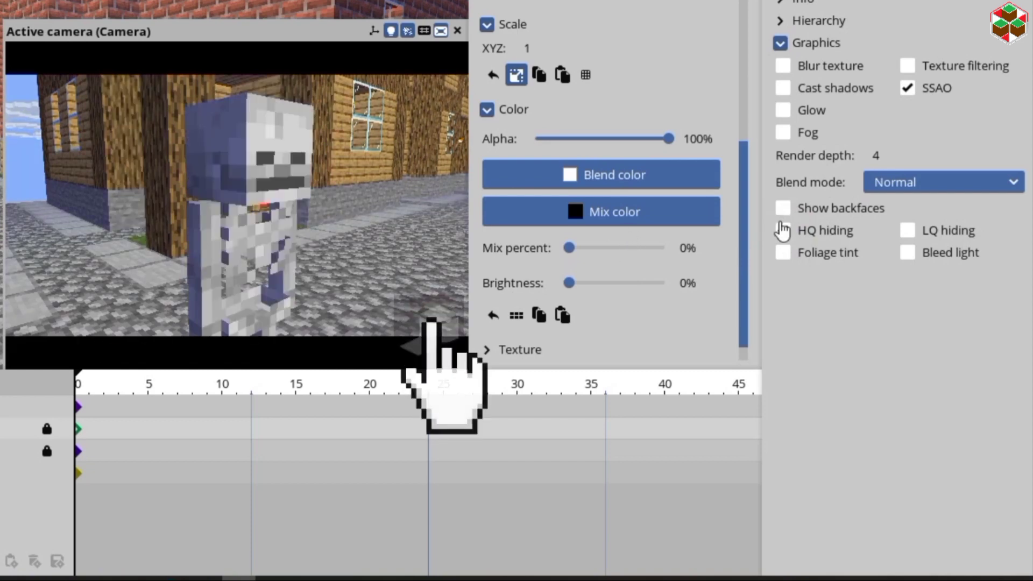
# Replace the skeleton's HQ hiding with LQ hiding and compare it in the active camera's rendered and unrendered views
pyautogui.click(782, 230)
pyautogui.click(907, 230)
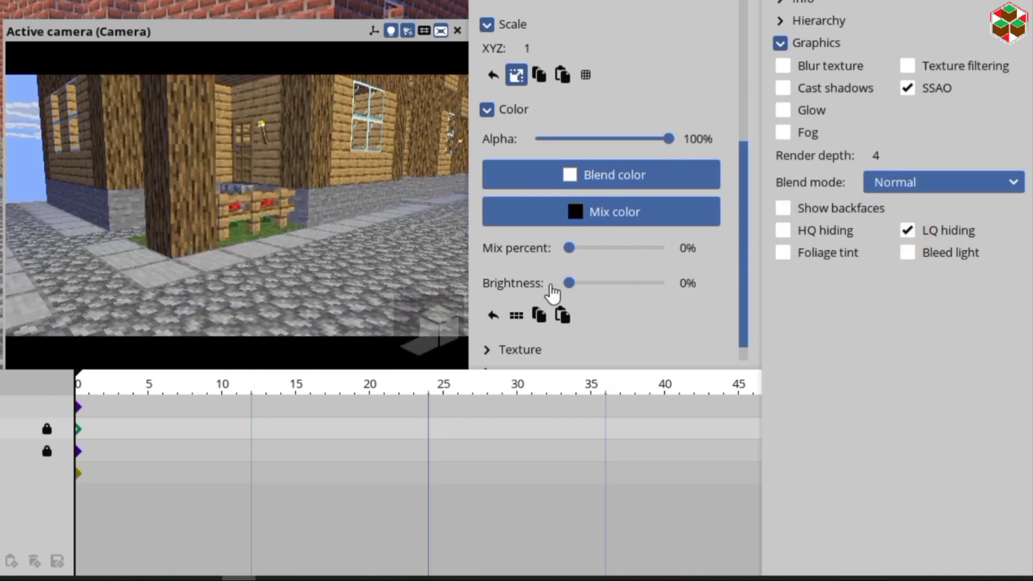
pyautogui.click(427, 327)
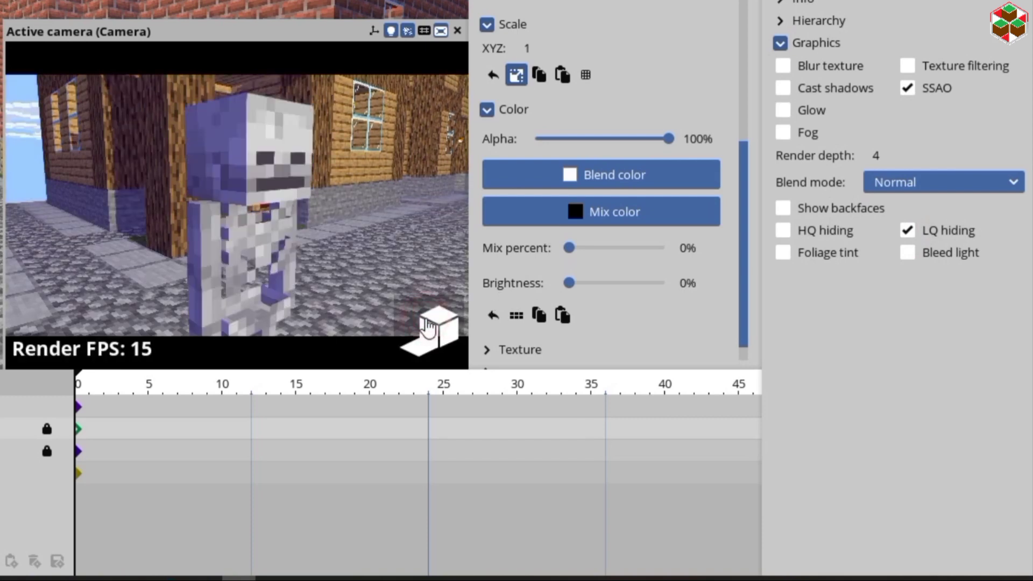
pyautogui.click(427, 327)
pyautogui.click(427, 327)
pyautogui.click(427, 326)
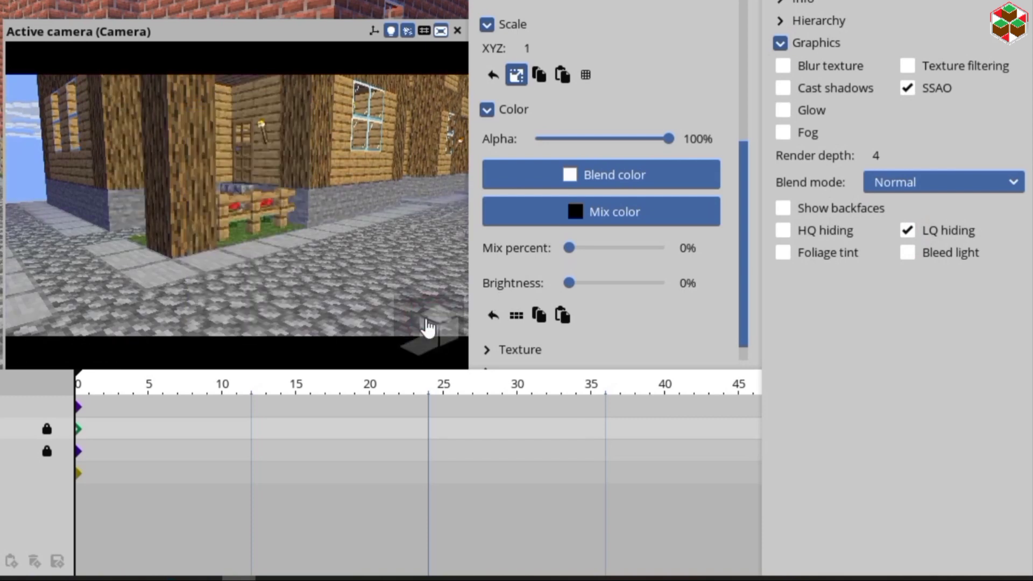
pyautogui.click(427, 326)
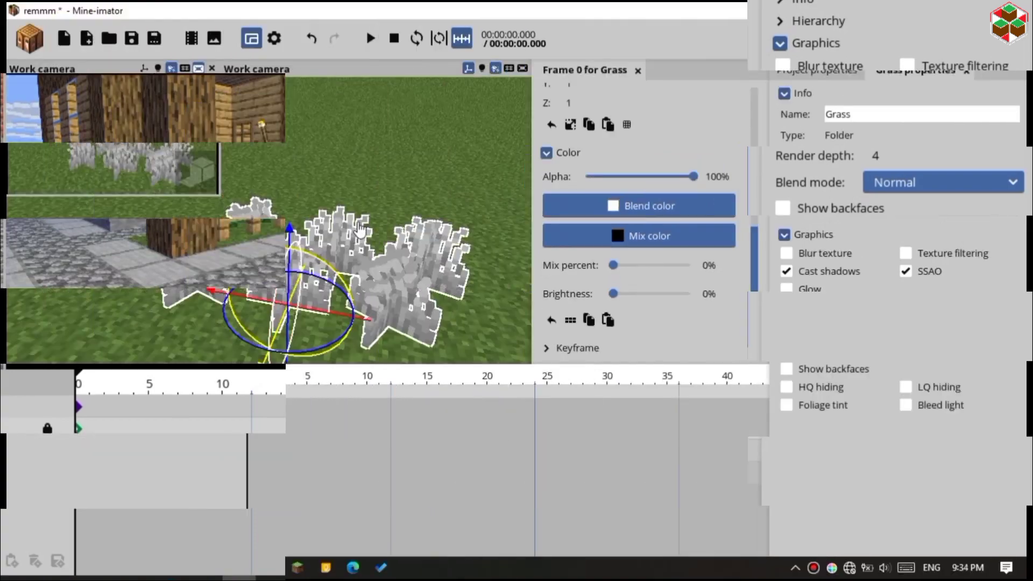
# Enable foliage tint for the Grass folder and inspect the tinted plants from another angle
pyautogui.moveTo(438, 214); pyautogui.dragTo(398, 203)
pyautogui.moveTo(397, 201); pyautogui.dragTo(417, 213, button='right')
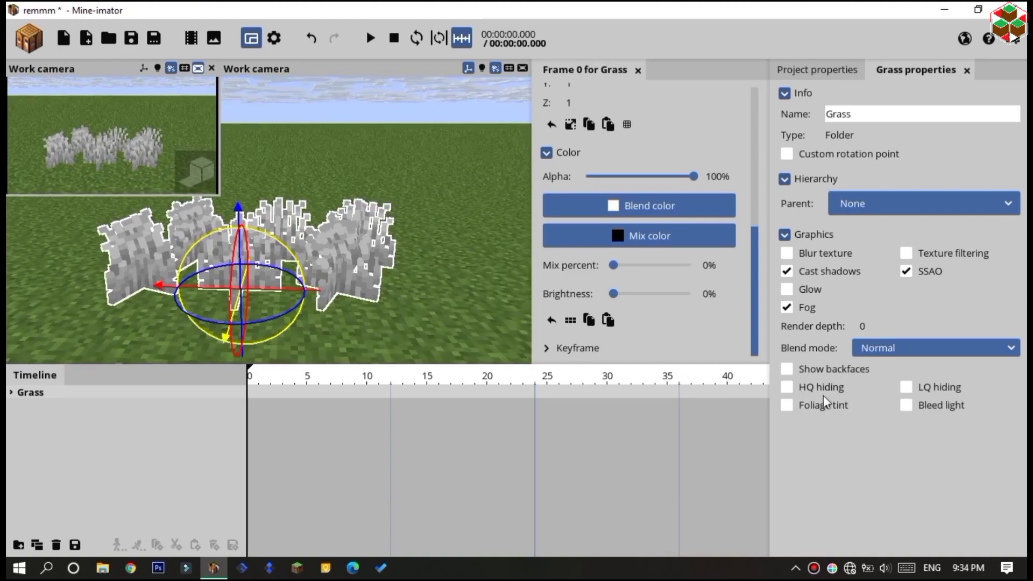
pyautogui.click(787, 407)
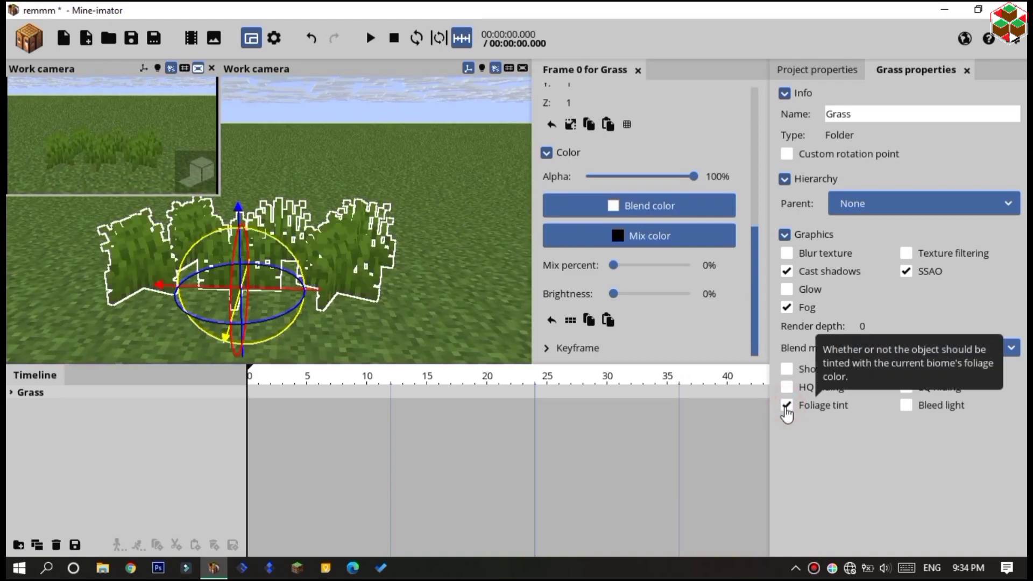
pyautogui.click(417, 191)
pyautogui.moveTo(456, 216); pyautogui.dragTo(431, 199)
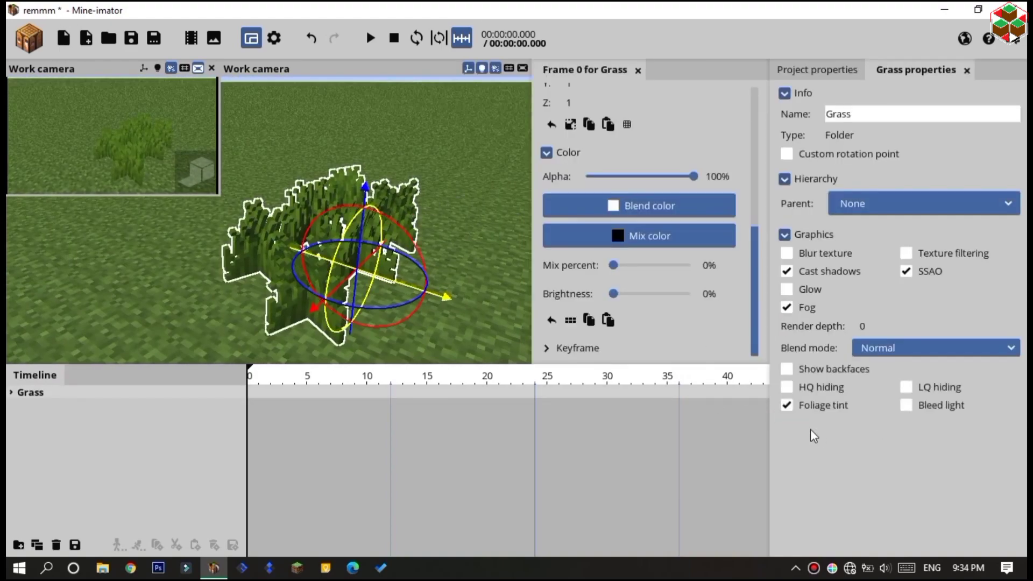
# Switch the Grass folder's foliage tint off and on repeatedly to compare the plants' color, leaving it enabled
pyautogui.click(787, 406)
pyautogui.click(787, 406)
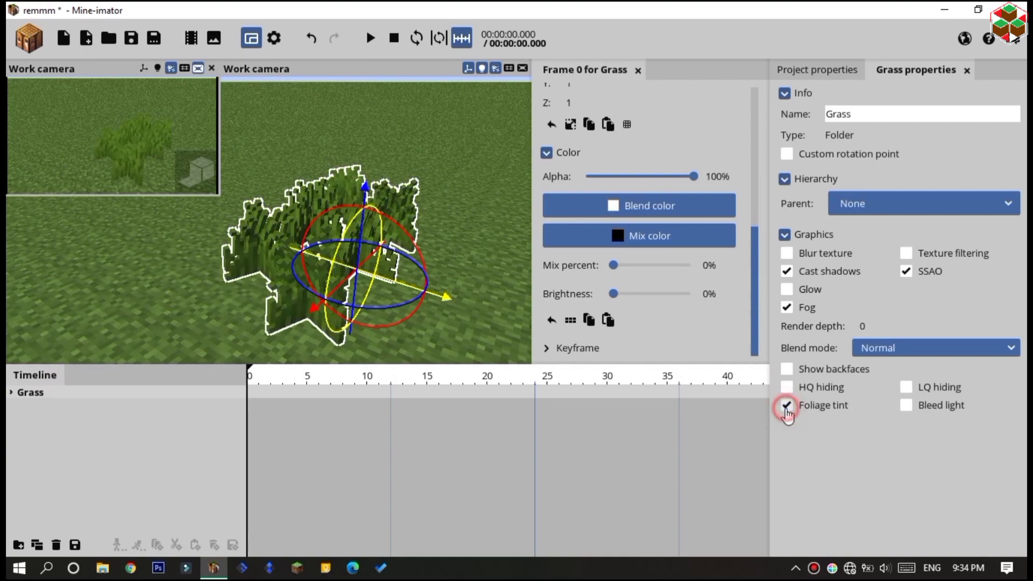
pyautogui.click(787, 406)
pyautogui.click(786, 406)
pyautogui.click(787, 406)
pyautogui.click(787, 406)
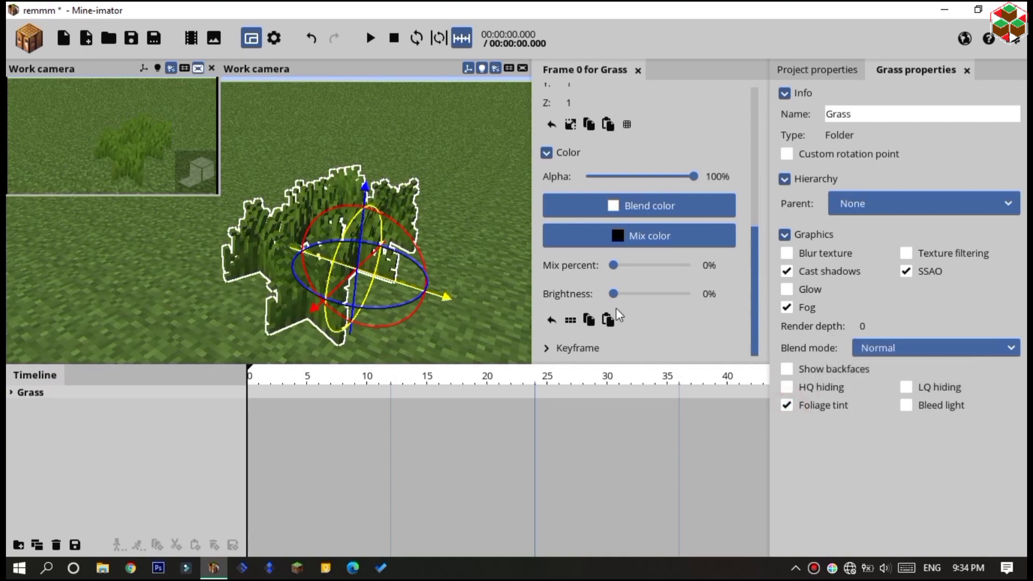
pyautogui.click(482, 193)
pyautogui.moveTo(482, 193); pyautogui.dragTo(453, 223)
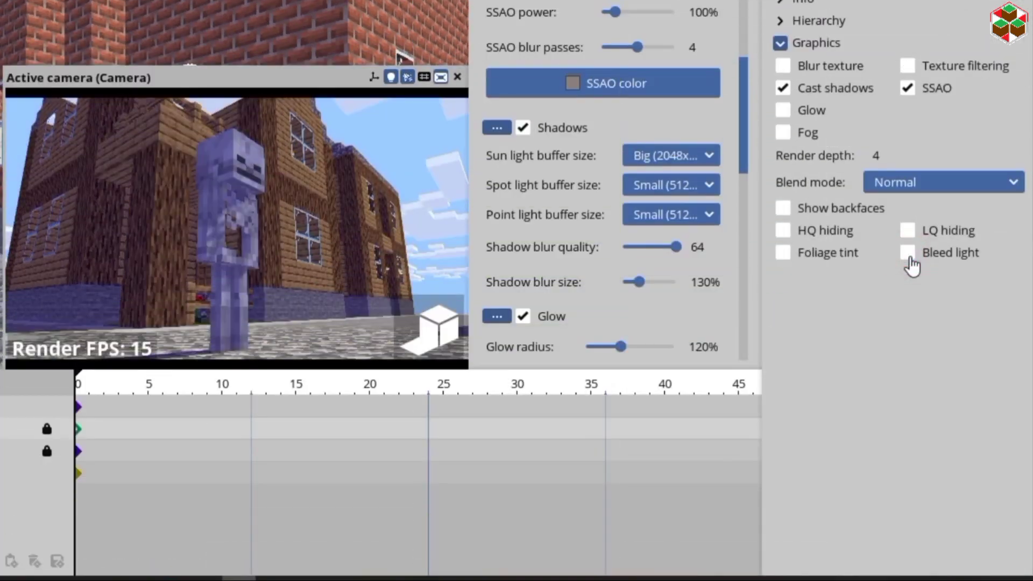
# Switch bleed light on and off for the skeleton in the rendered camera view, leaving it enabled
pyautogui.click(908, 253)
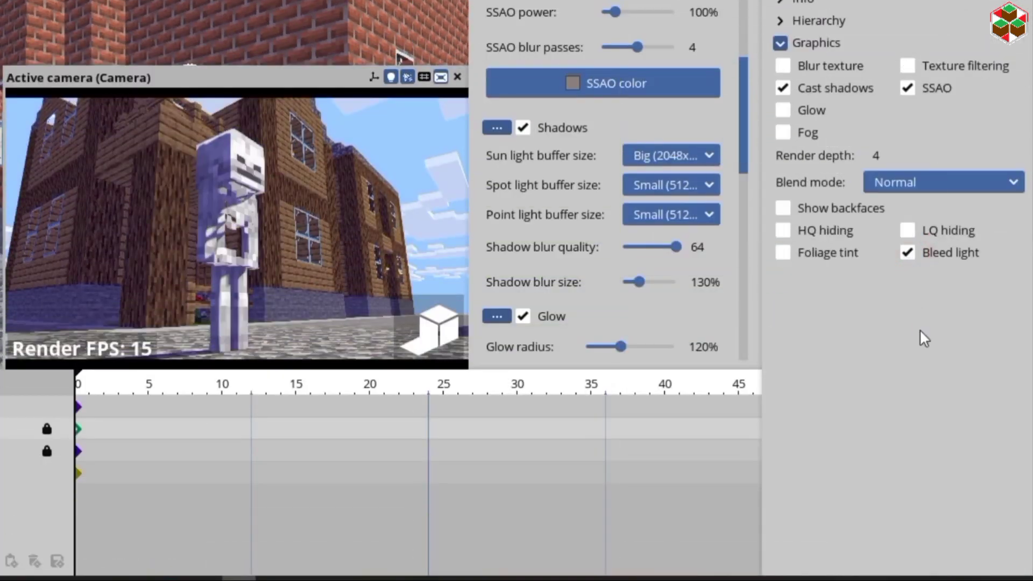
pyautogui.click(907, 253)
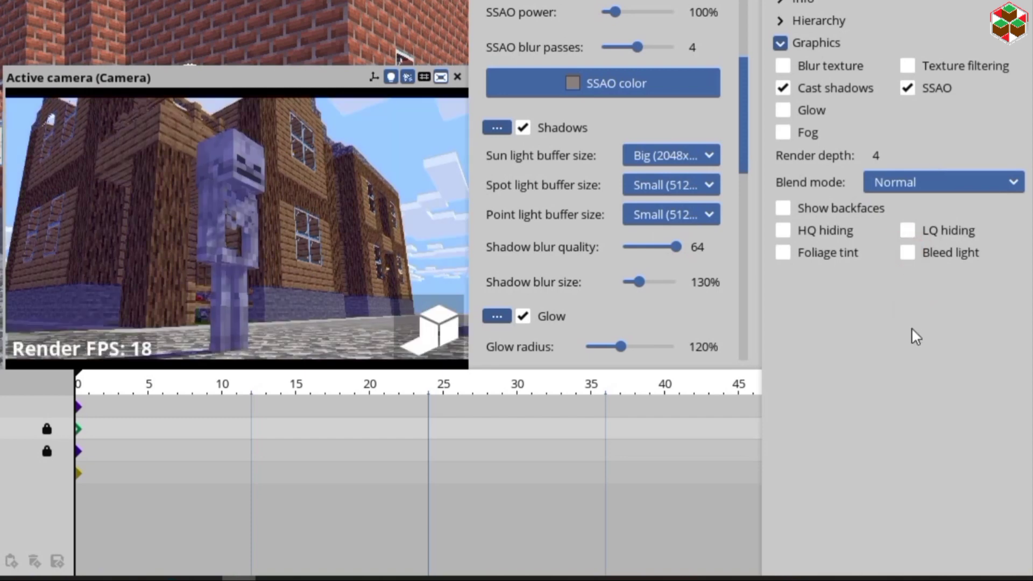
pyautogui.click(908, 257)
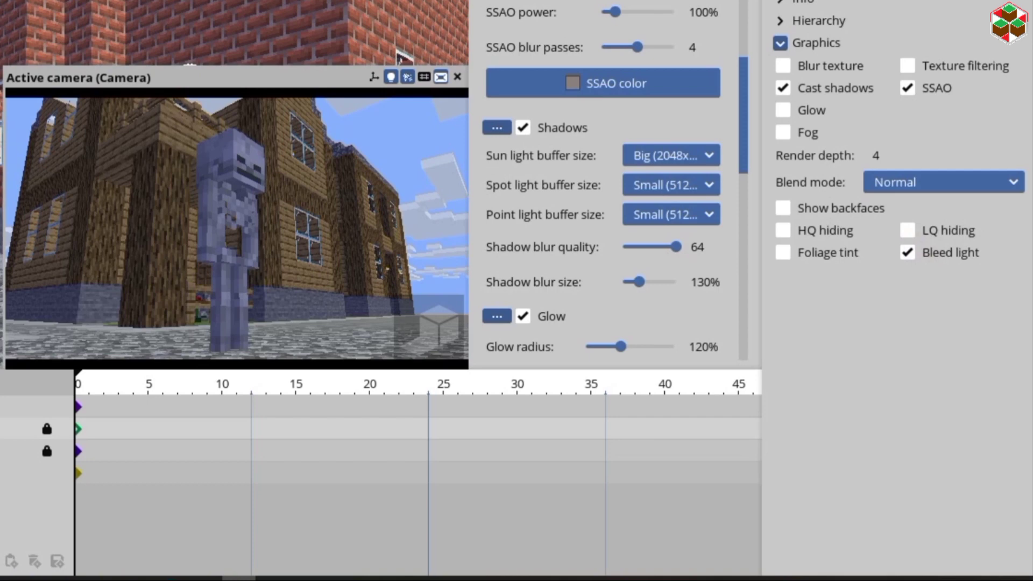
# Try bleed light on the whole Folder containing the skeleton and city block, switching it back off
pyautogui.click(10, 407)
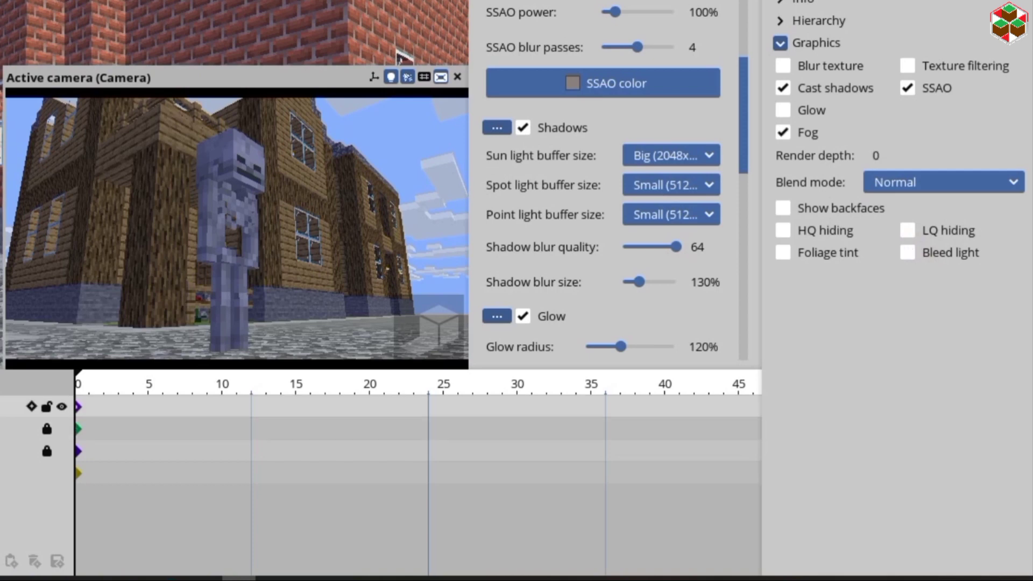
pyautogui.click(909, 259)
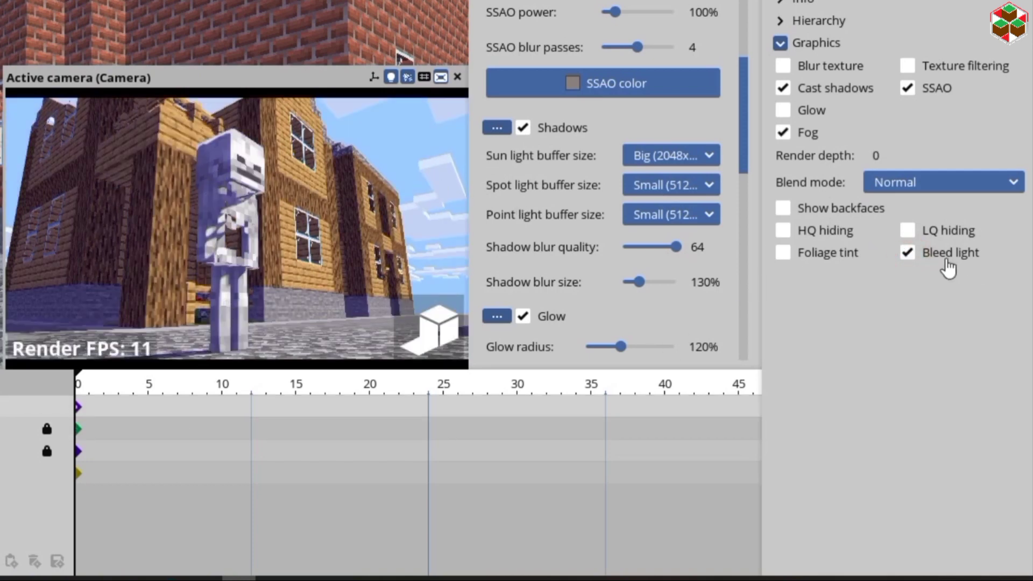
pyautogui.click(926, 260)
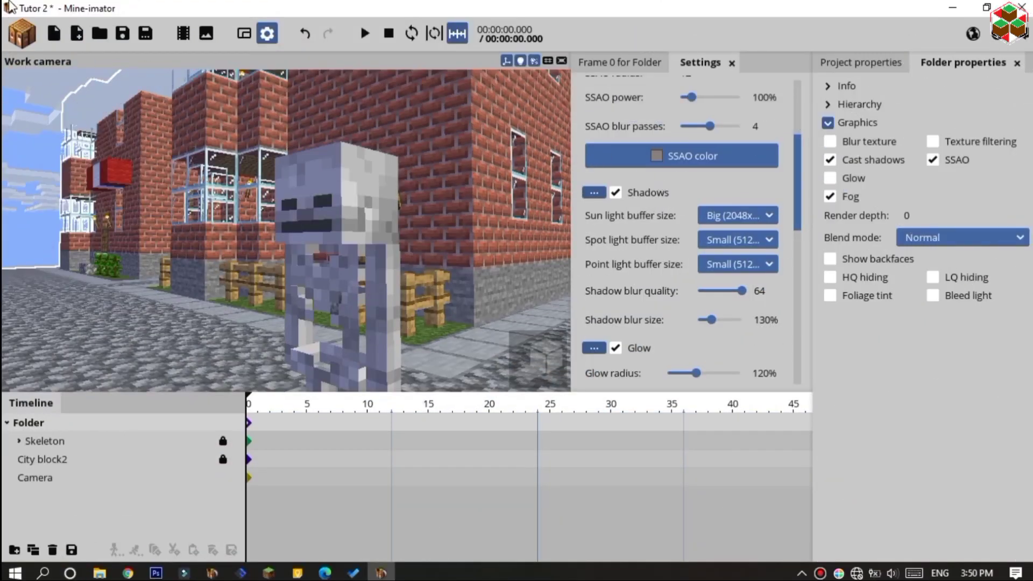
# Add a point light to the scene near the skeleton
pyautogui.click(20, 38)
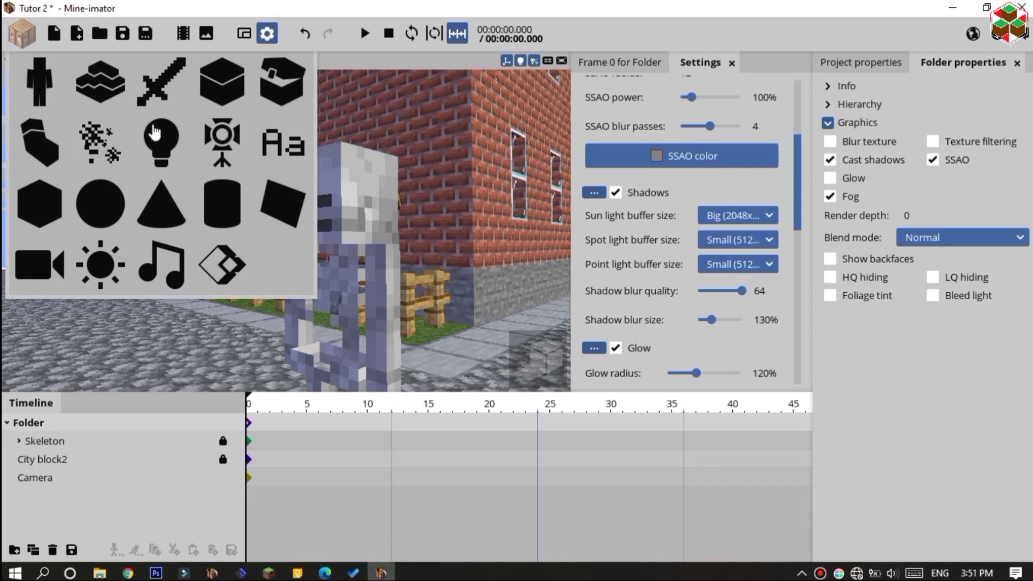
pyautogui.click(168, 149)
pyautogui.click(213, 136)
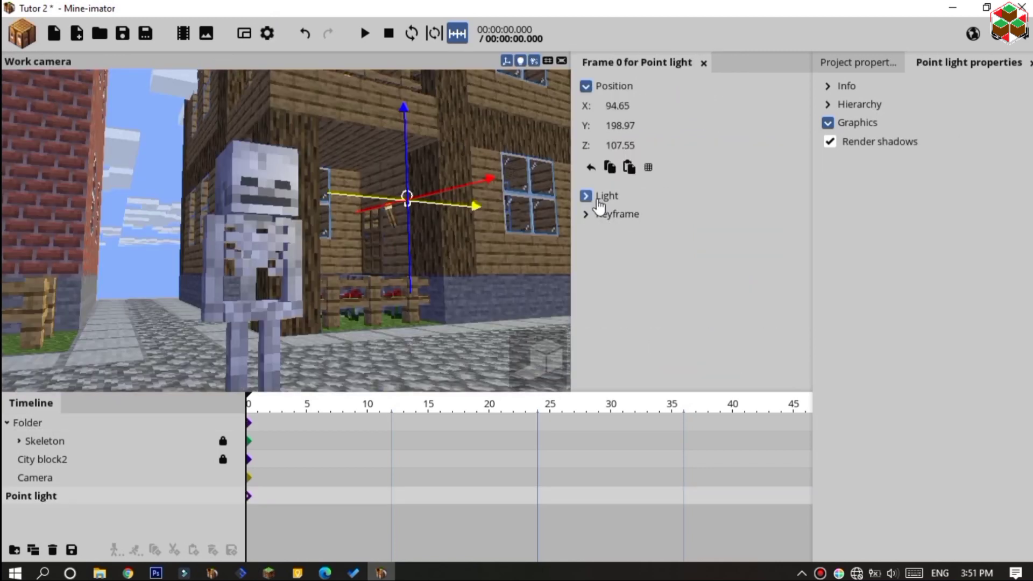
# Set the point light's color to red (D23939) and check its effect on the skeleton in the rendered view
pyautogui.click(597, 200)
pyautogui.click(691, 229)
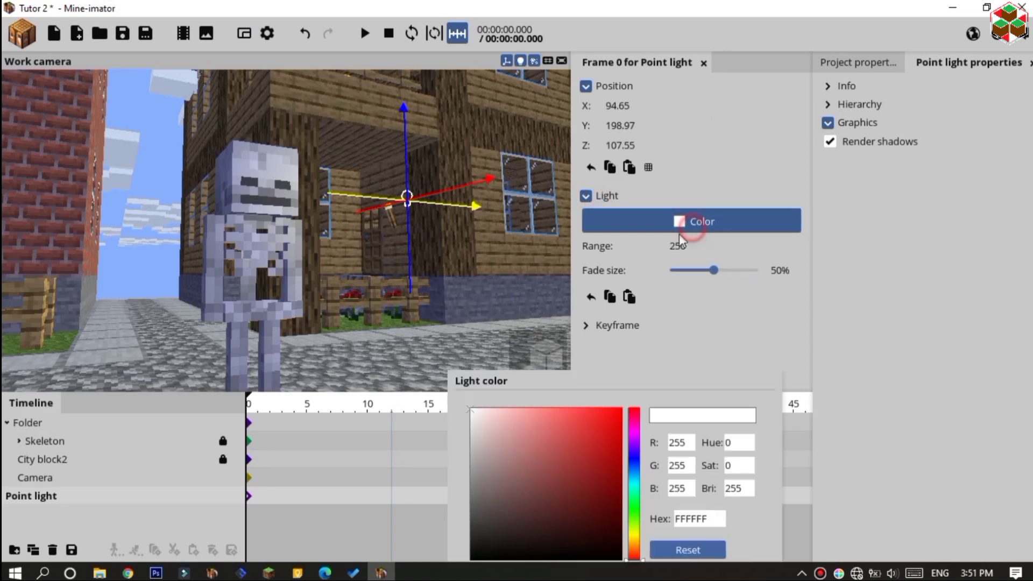
pyautogui.moveTo(564, 249); pyautogui.dragTo(581, 186)
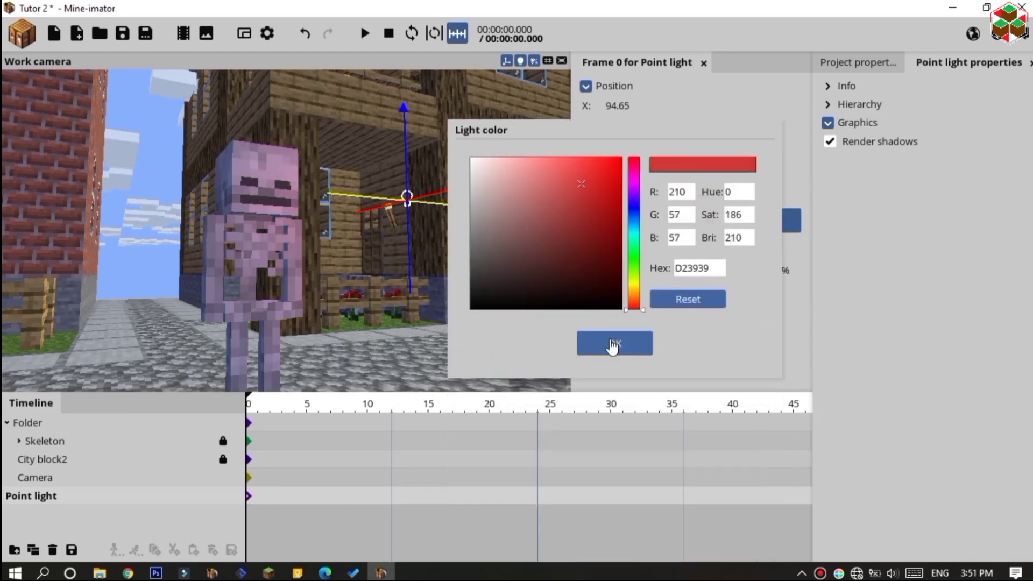
pyautogui.click(613, 344)
pyautogui.click(543, 358)
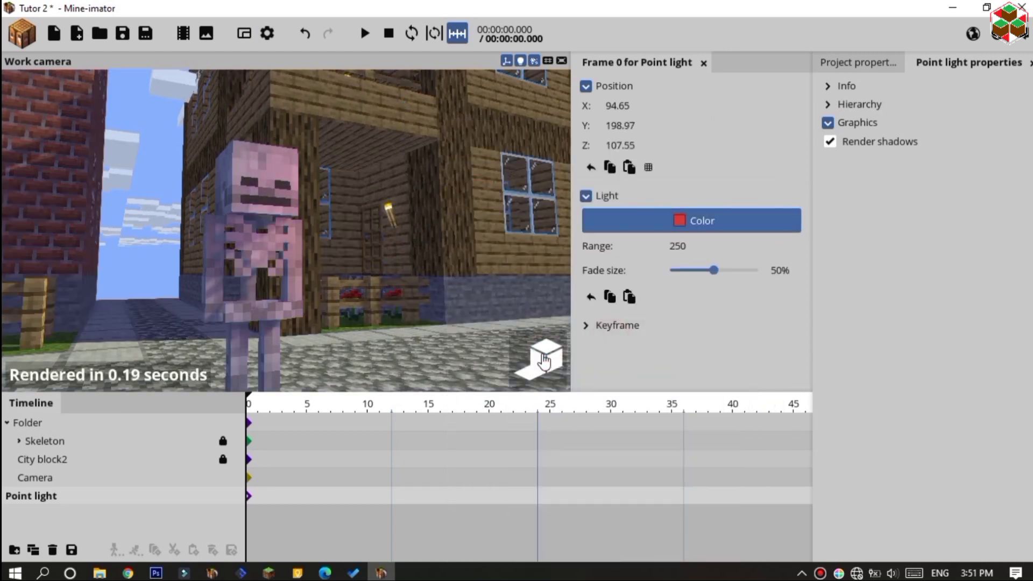
pyautogui.click(543, 358)
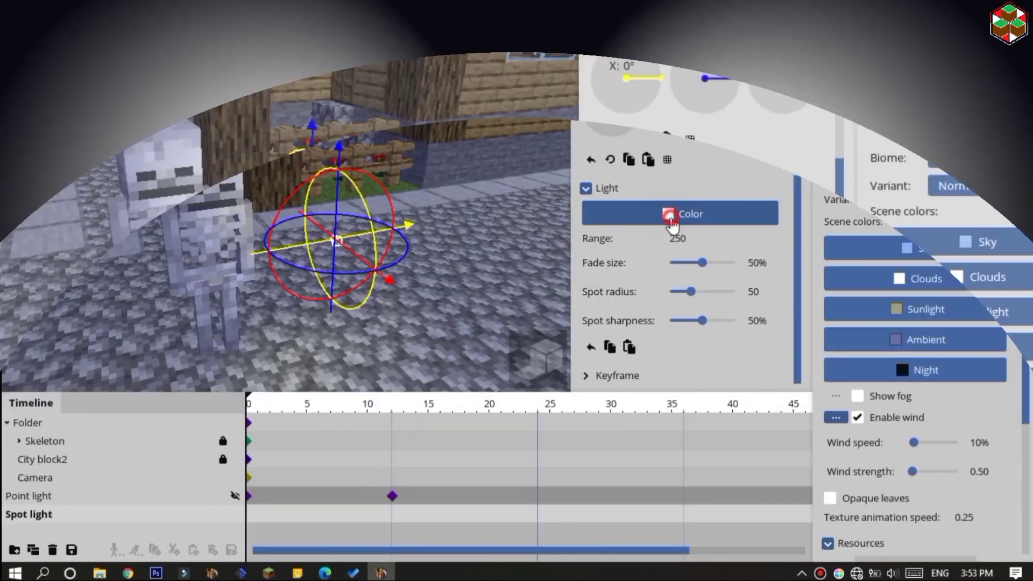
# Set the spot light's color to a light red and view the light from another side of the skeleton
pyautogui.click(680, 212)
pyautogui.moveTo(526, 226)
pyautogui.mouseDown()
pyautogui.moveTo(618, 168)
pyautogui.moveTo(563, 246)
pyautogui.moveTo(566, 183)
pyautogui.mouseUp()
pyautogui.click(582, 180)
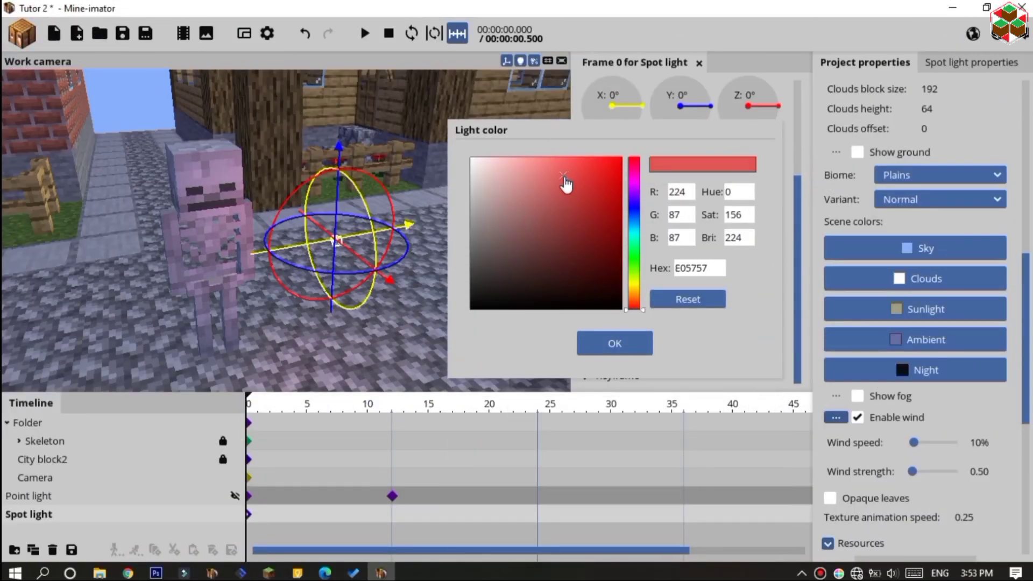
pyautogui.click(599, 334)
pyautogui.moveTo(414, 251); pyautogui.dragTo(538, 232)
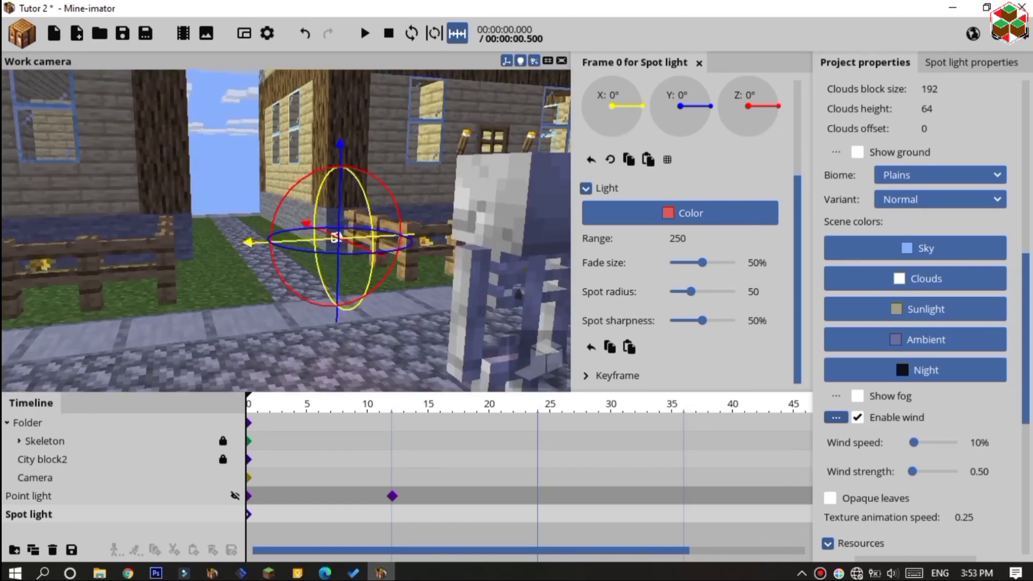